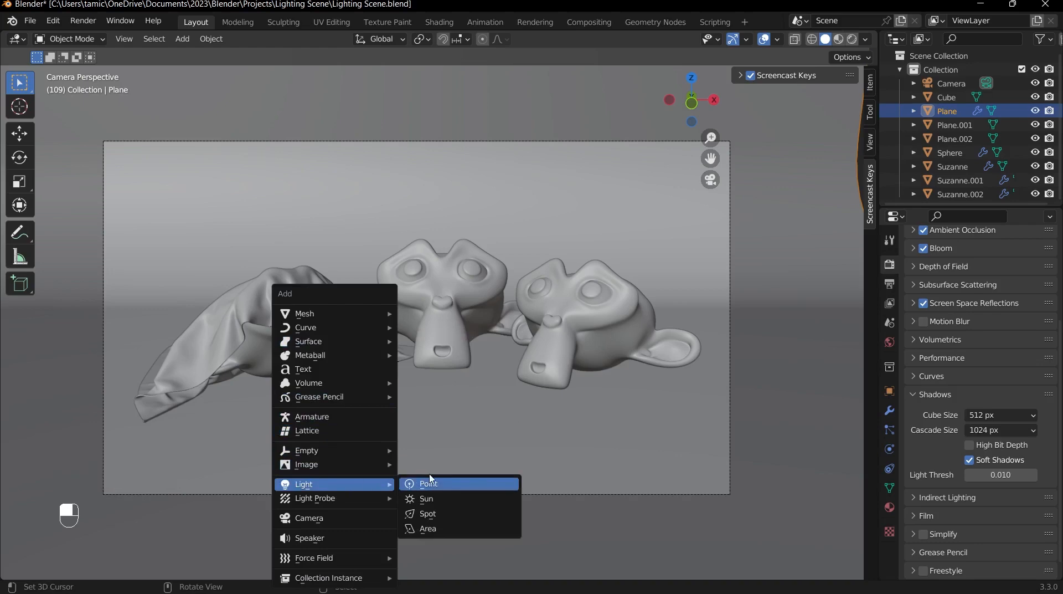
- Add a point light to the scene and move it up above the middle monkey head
left_click(427, 481)
key("g")
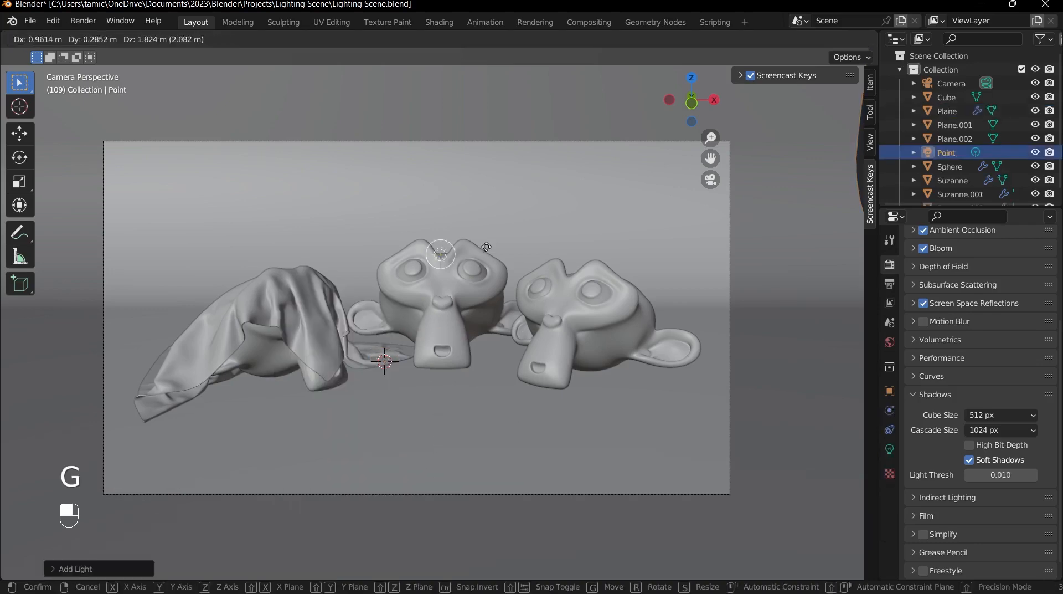
left_click(482, 214)
- Move the point light horizontally, without changing its height, toward the camera in front of the monkey heads
middle_click_drag(482, 213, 393, 268)
scroll(392, 263, "down", 3)
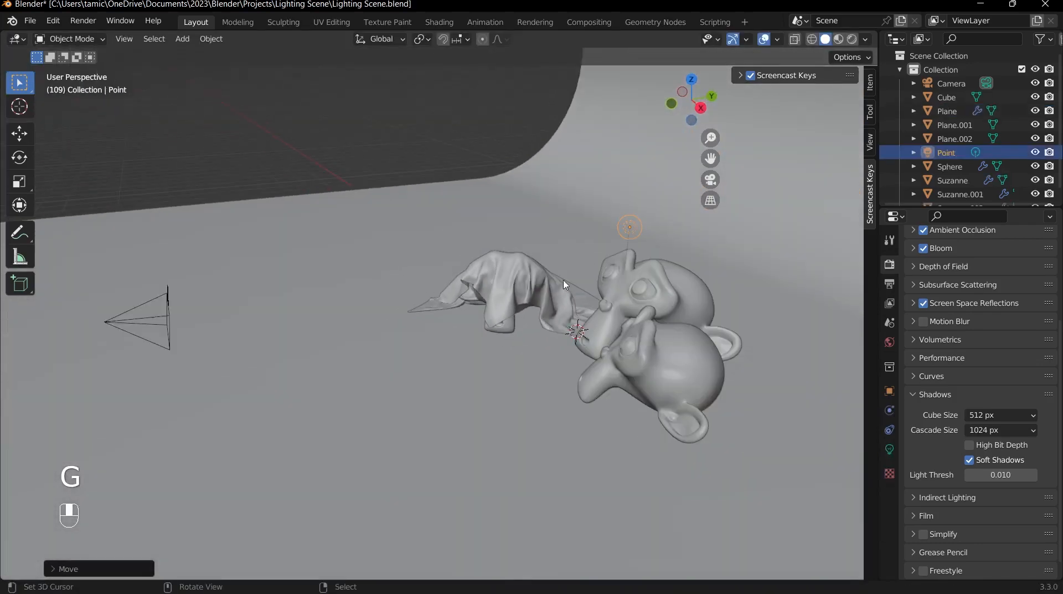
key("g")
key("shift+z")
left_click(411, 329)
- Show the camera view in rendered shading and lower the point light about 1.2 m, level with the middle monkey head
middle_click_drag(416, 318, 500, 265)
key("grave")
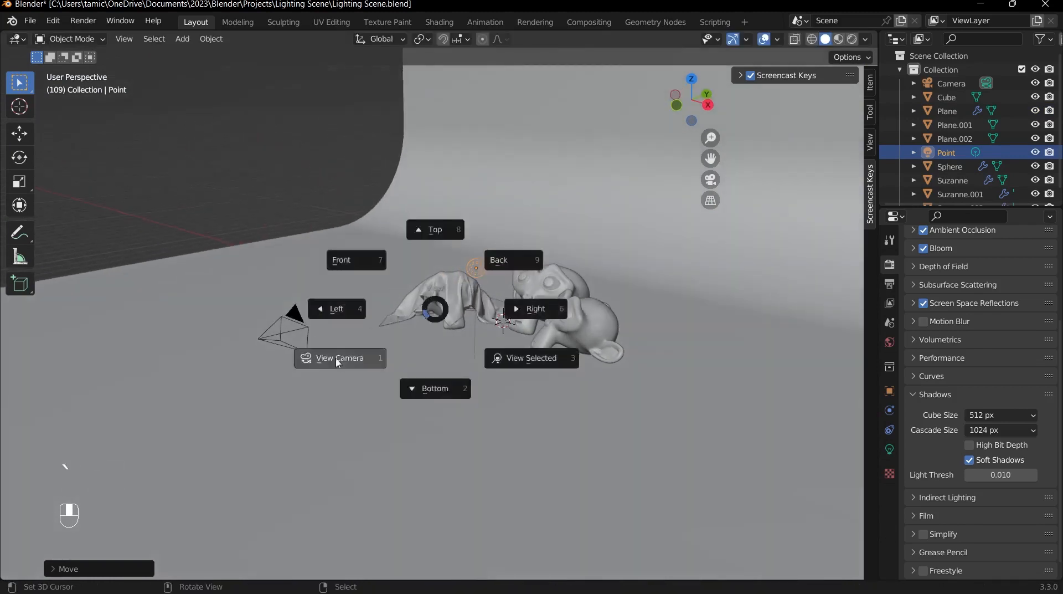
left_click(339, 360)
key("z")
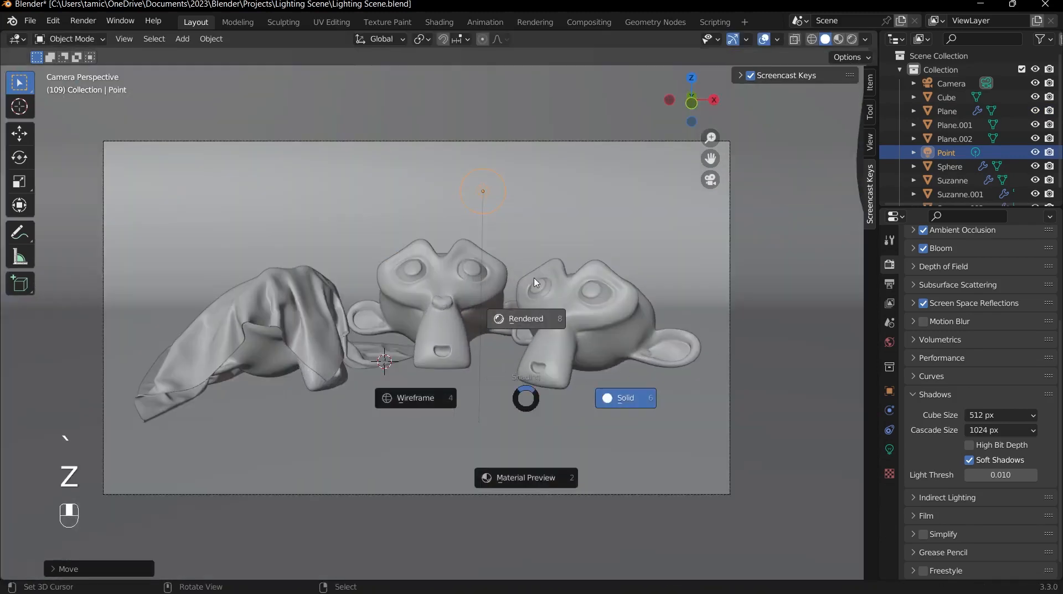
left_click(591, 317)
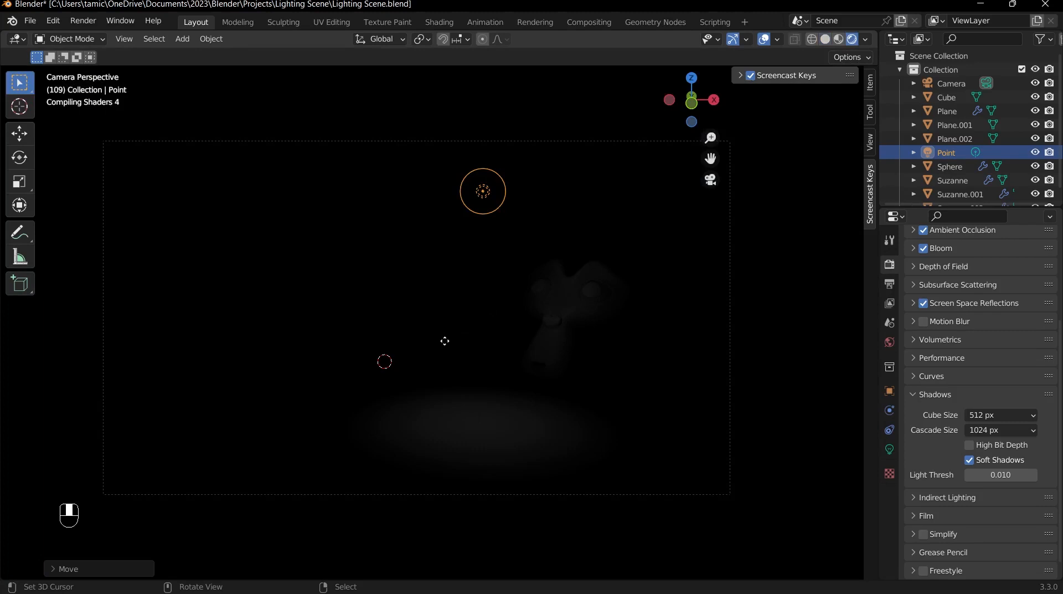
key("g")
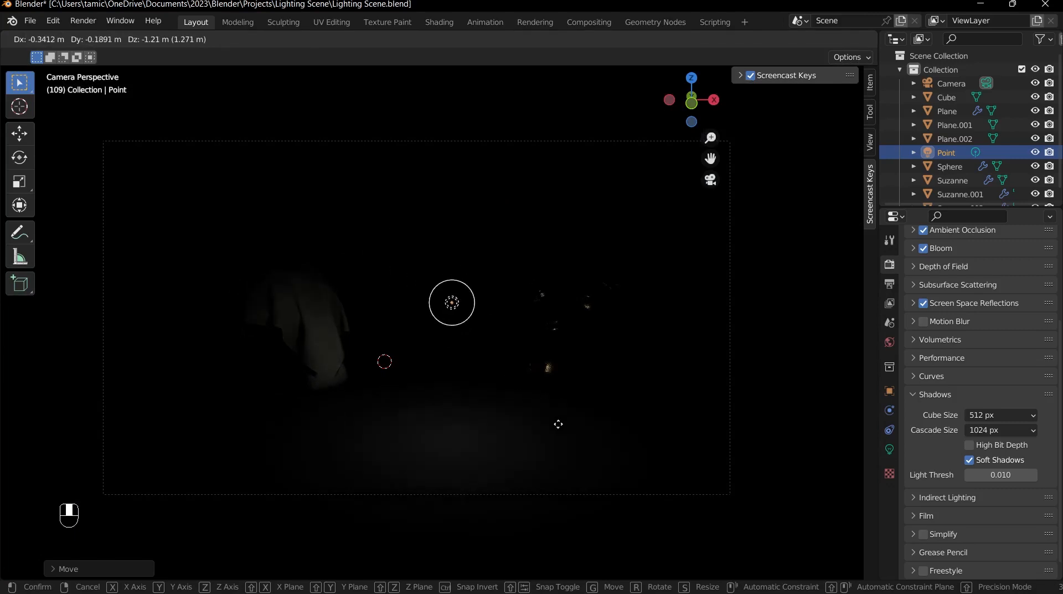
left_click(558, 426)
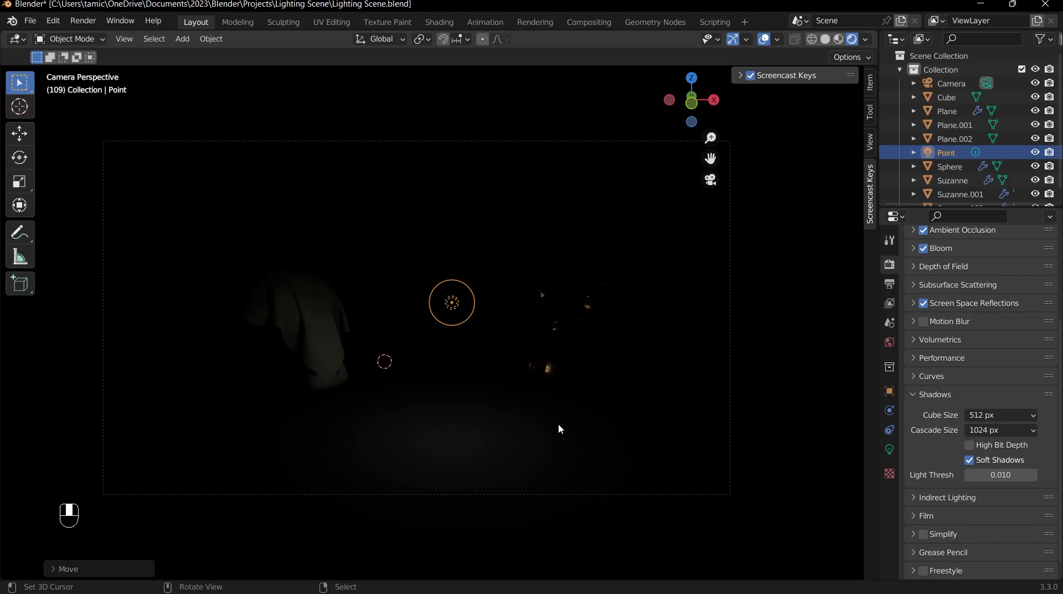
- Set the point light's power to 200 W in its light properties
left_click(890, 449)
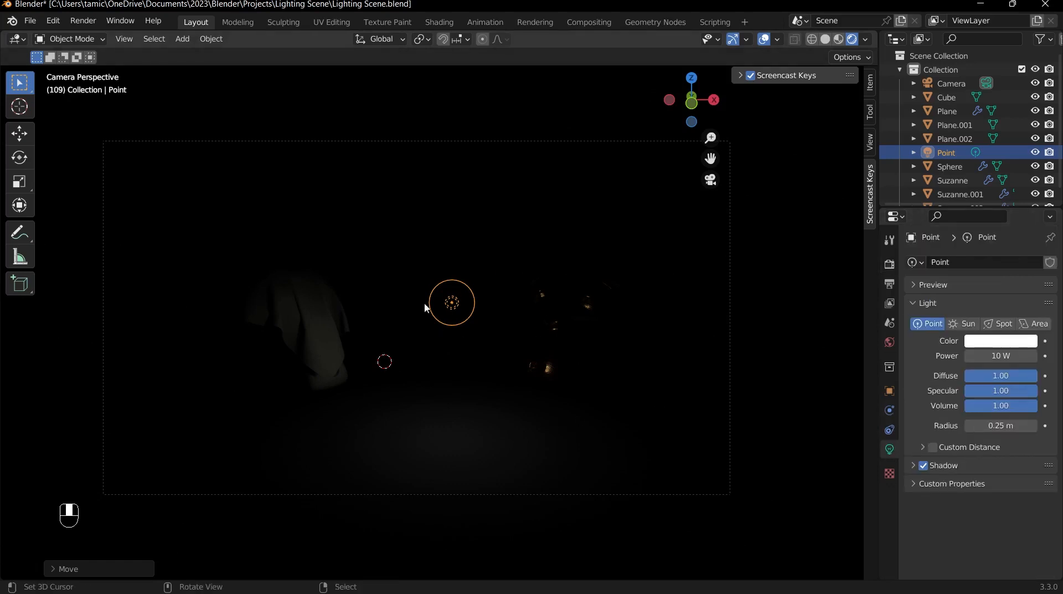
middle_click_drag(456, 281, 401, 305)
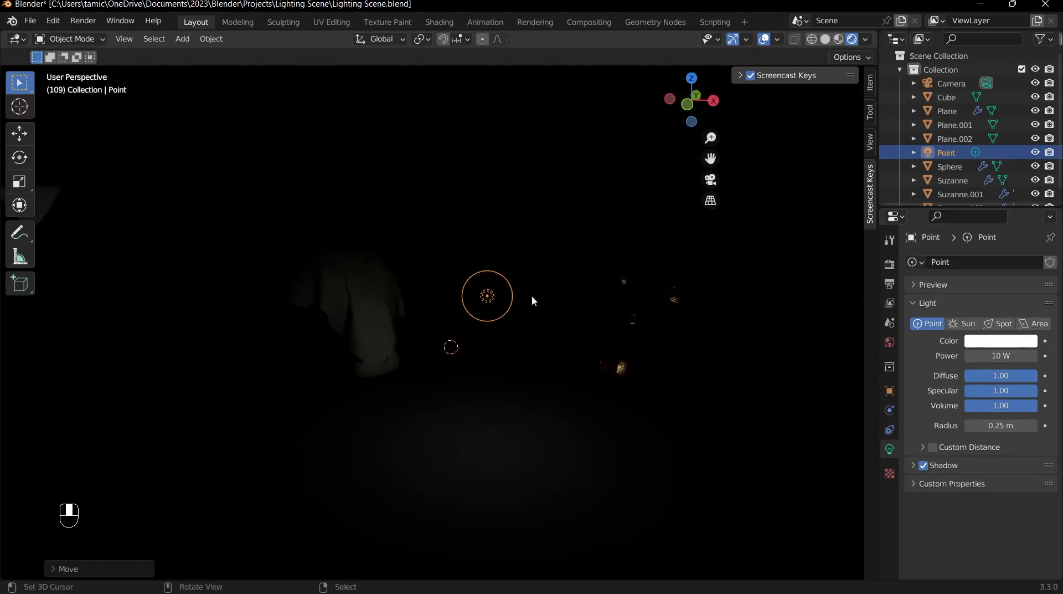
left_click(985, 356)
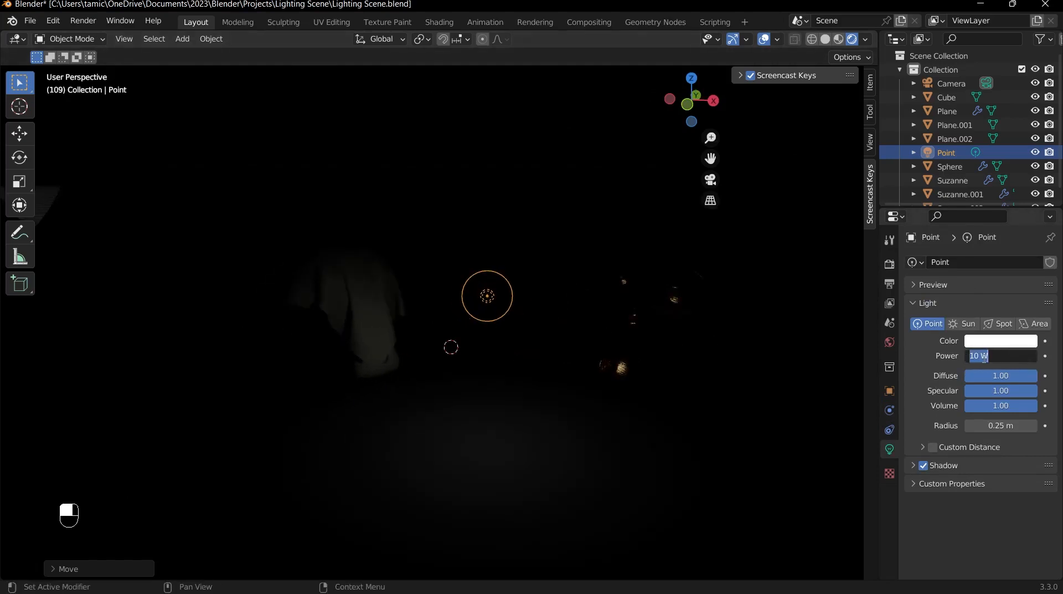
type("200")
key("Return")
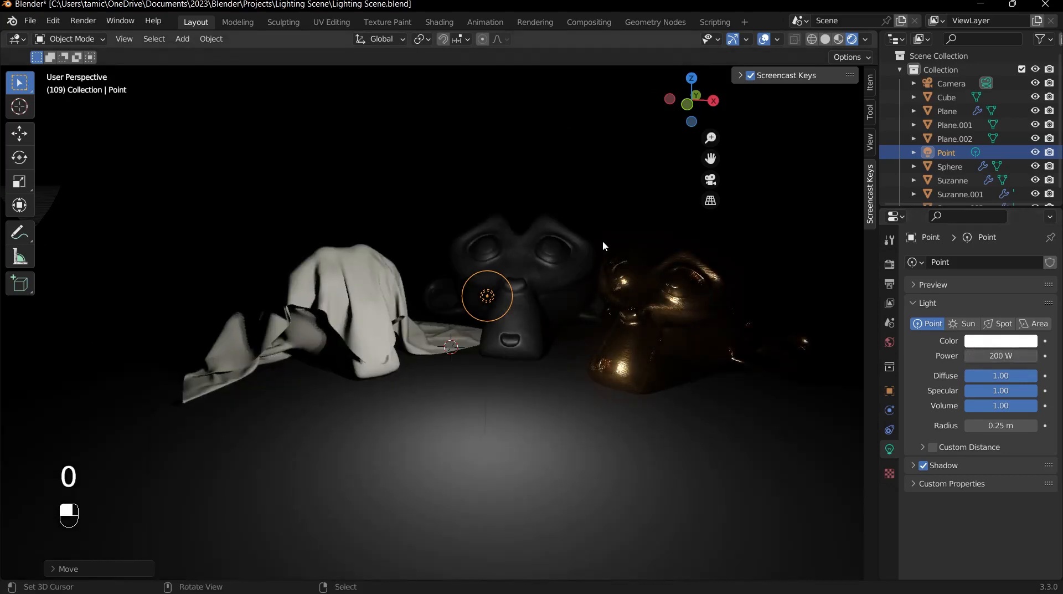
- Move the point light along the global Y axis toward the monkey heads and return to the camera view
key("grave")
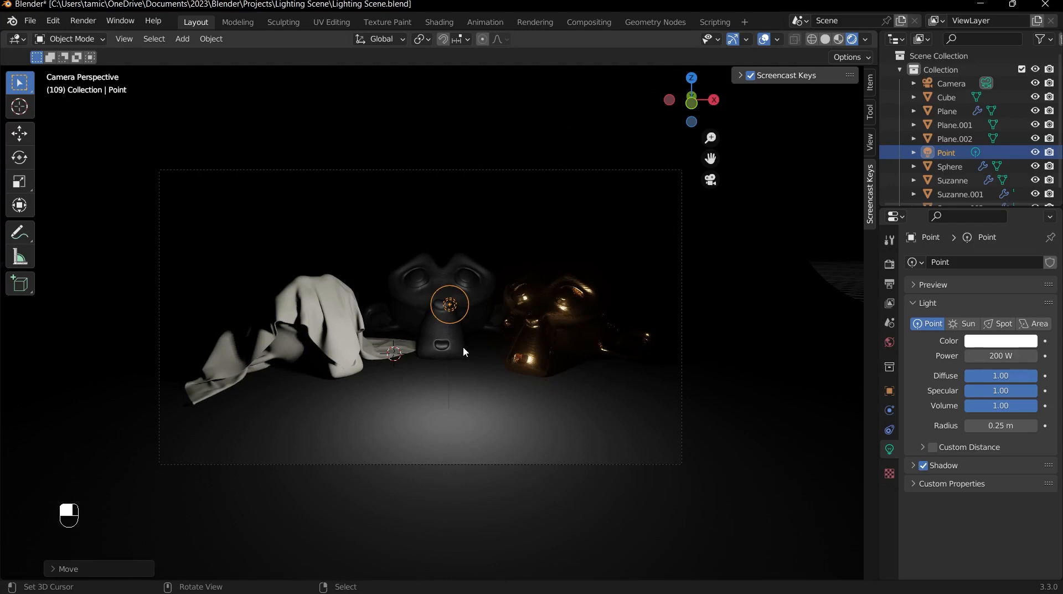
middle_click_drag(463, 345, 479, 429)
scroll(485, 398, "down", 3)
key("g")
key("y")
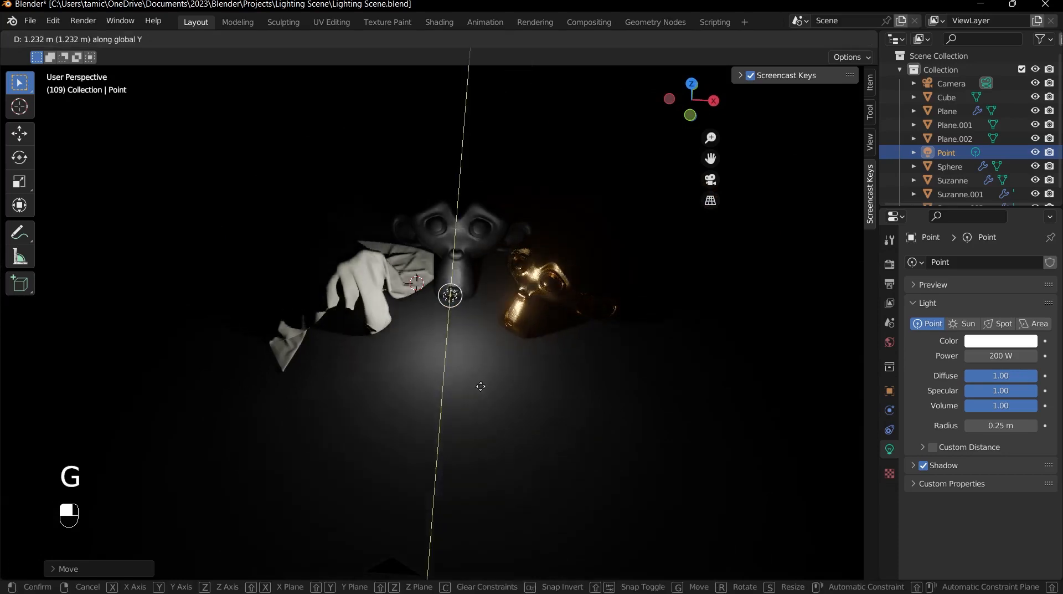
left_click(488, 370)
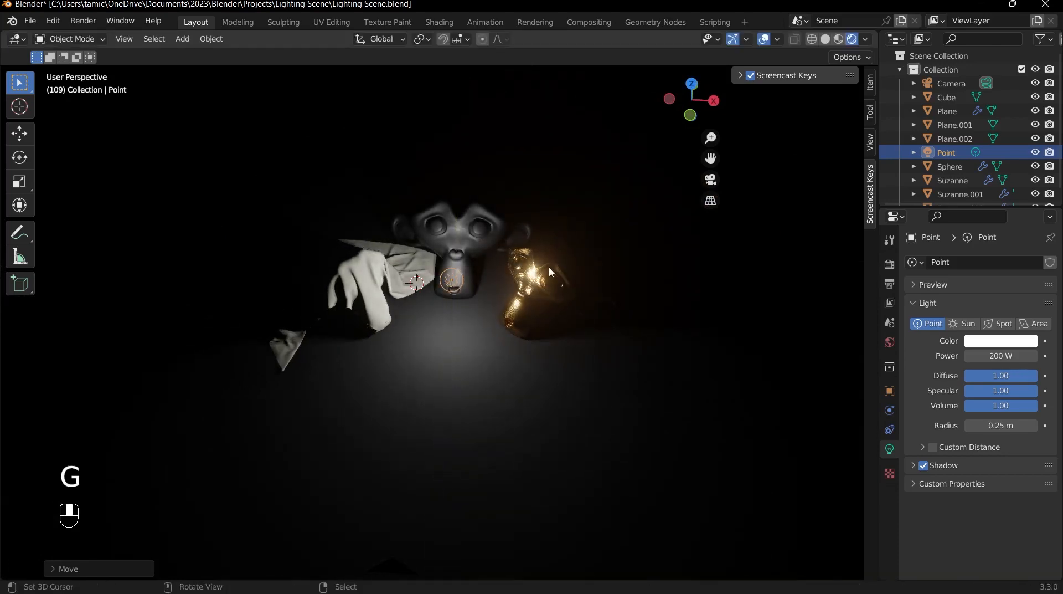
key("grave")
left_click(363, 413)
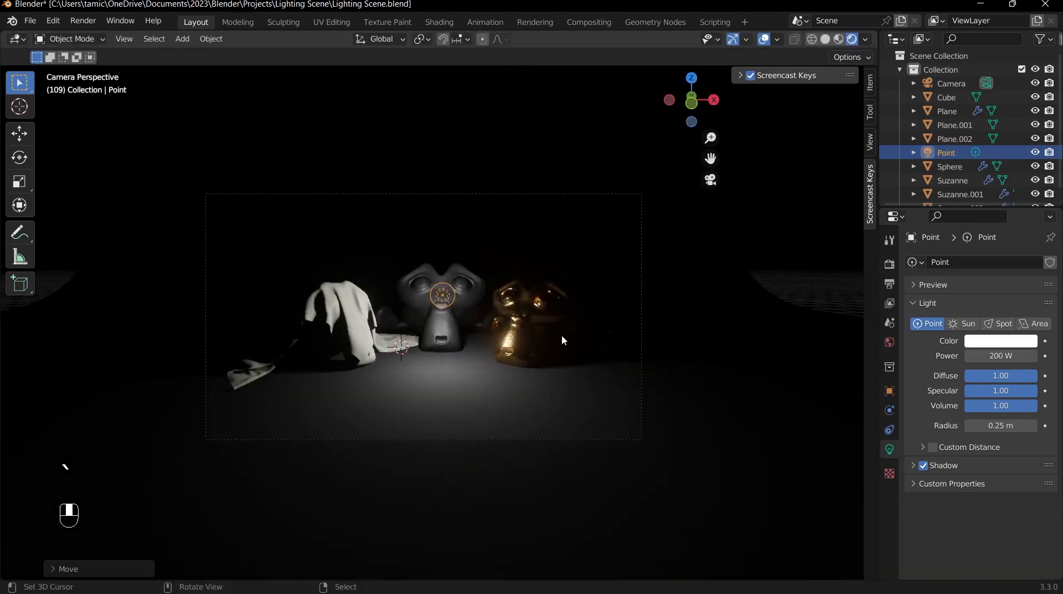
scroll(561, 334, "up", 3)
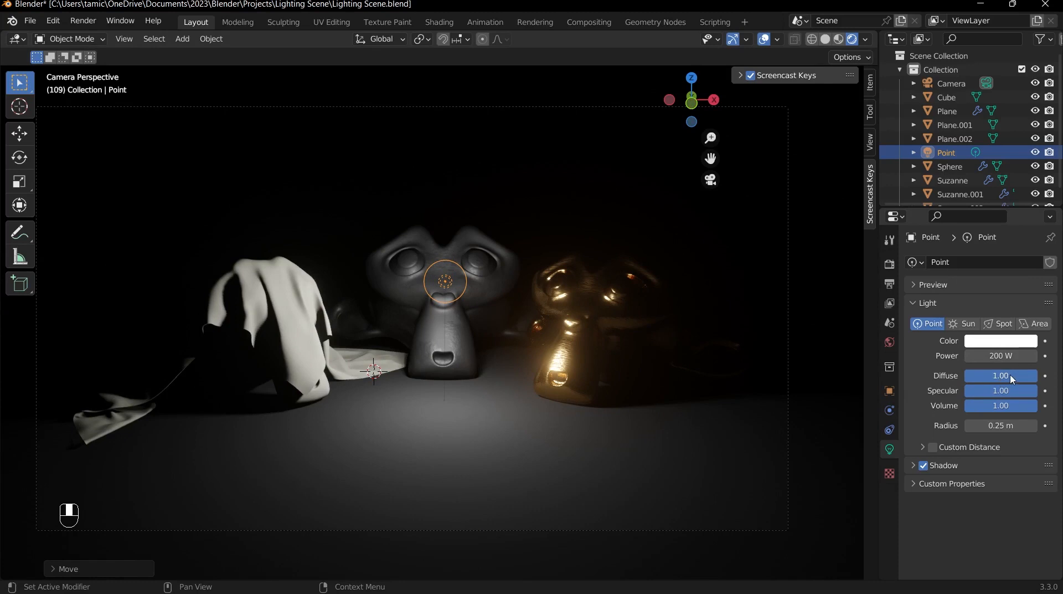
- Lower the point light's specular to 0.00 for comparison and restore it to 1.00
left_click_drag(1013, 378, 963, 393)
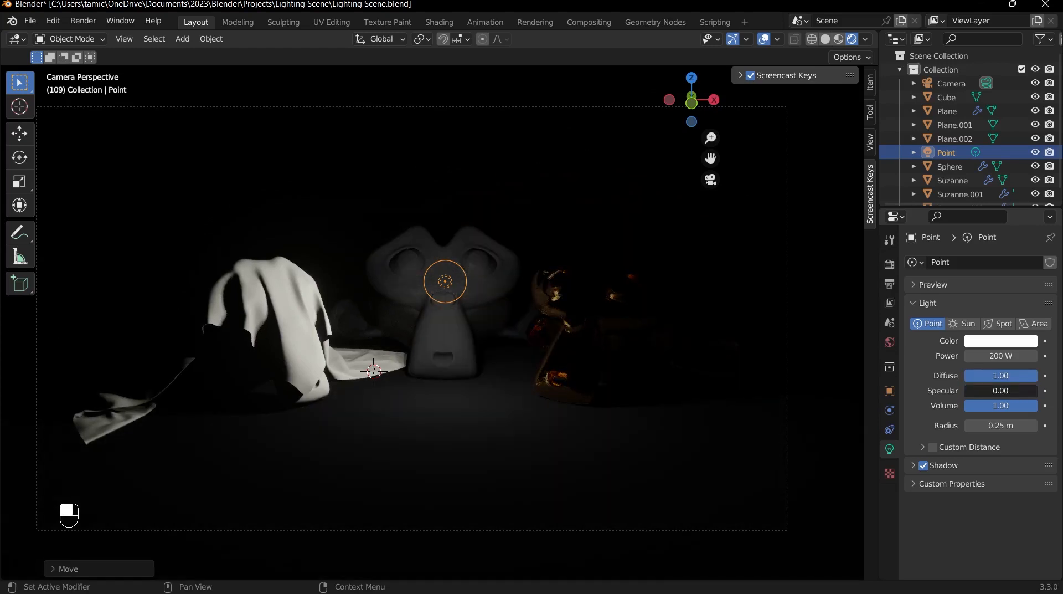
mouse_move(963, 393)
left_mouse_down()
mouse_move(1004, 393)
mouse_move(964, 393)
left_mouse_up()
left_click_drag(965, 393, 1036, 392)
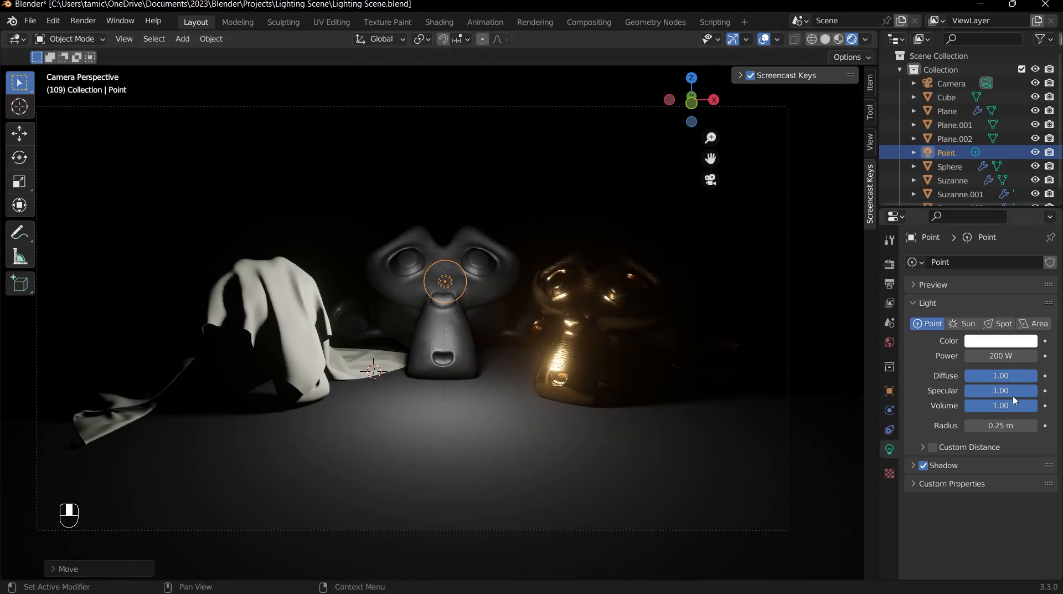
- Reselect the point light after picking the cloth, and repeat the specular comparison between 0.00 and 1.00
left_click(283, 291)
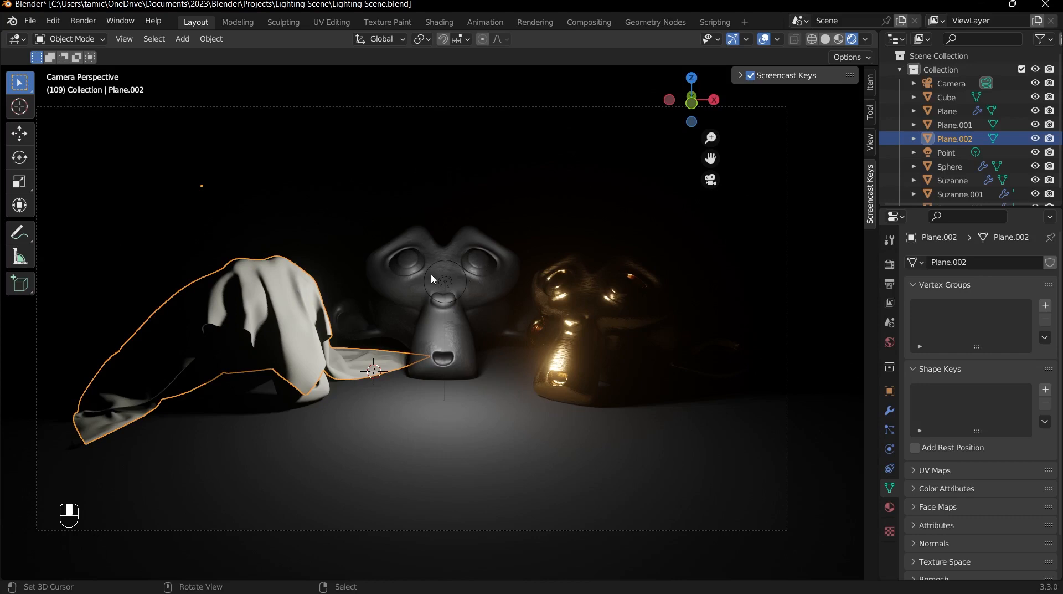
left_click_drag(439, 281, 441, 283)
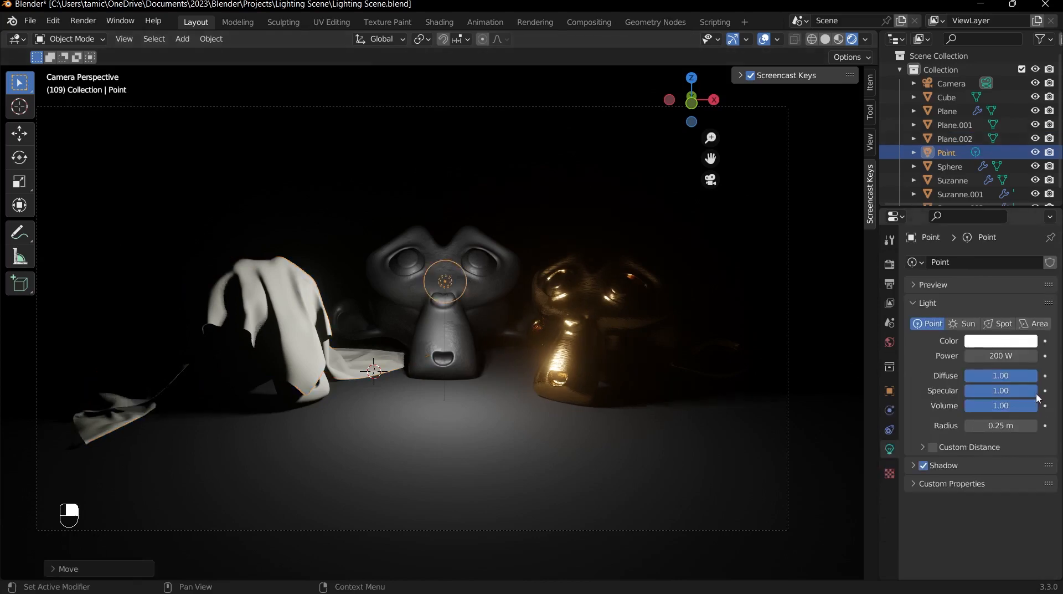
left_click_drag(1037, 391, 965, 390)
left_click_drag(1040, 394, 1040, 395)
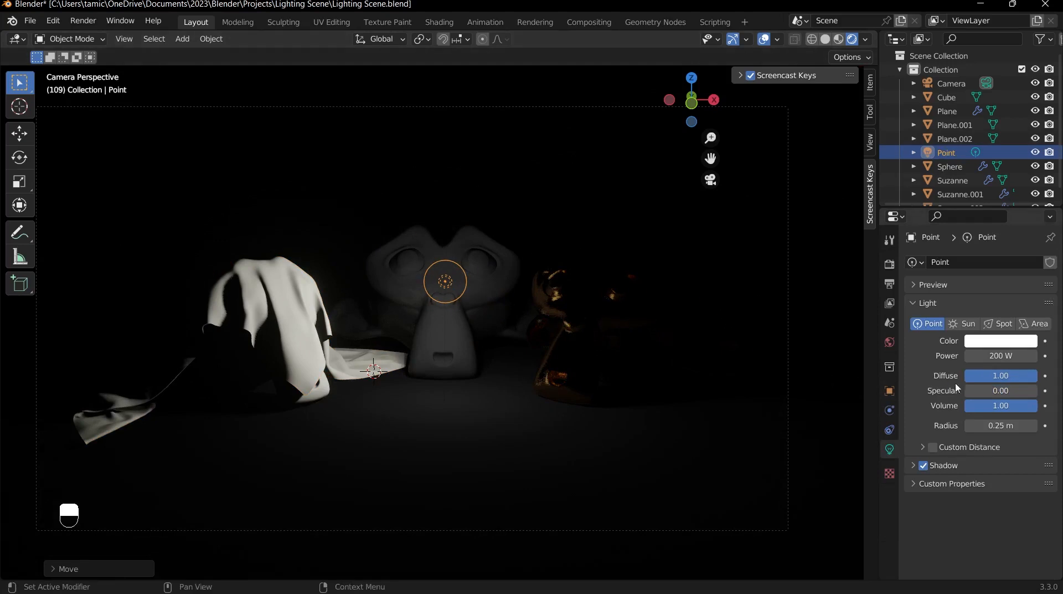
left_click(986, 391)
left_click_drag(986, 391, 1004, 391)
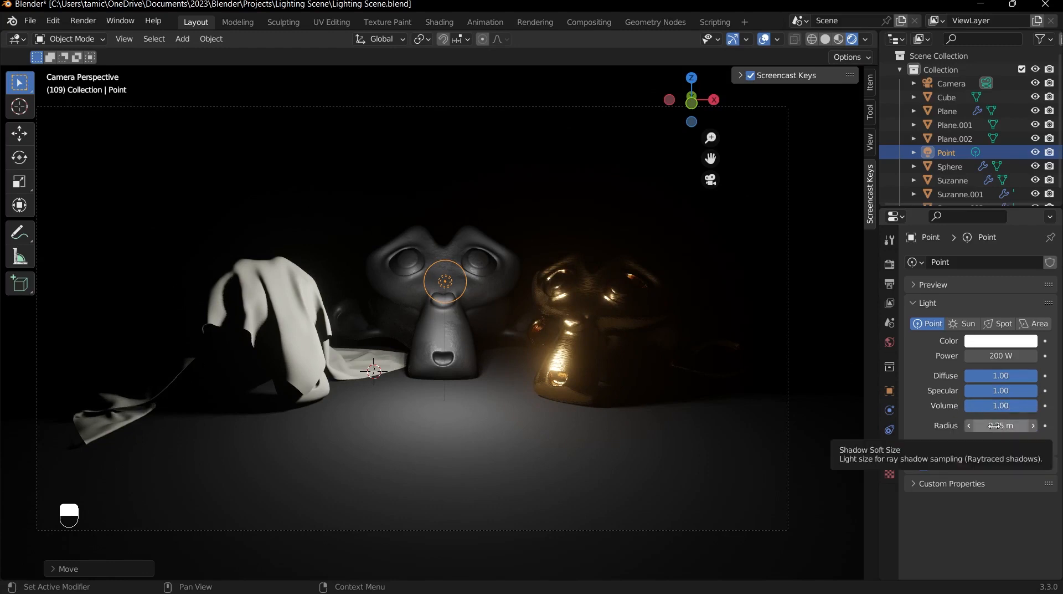
- Raise the point light's radius to 4.81 m and inspect the shadows in the camera view
left_click_drag(1001, 426, 1062, 425)
scroll(628, 289, "down", 5)
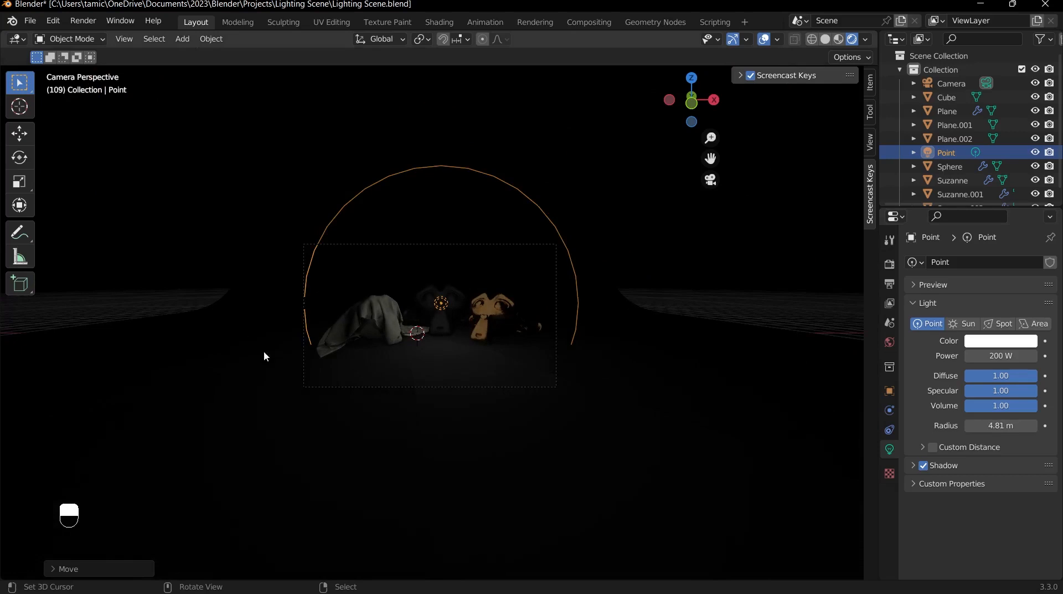
scroll(518, 366, "up", 6)
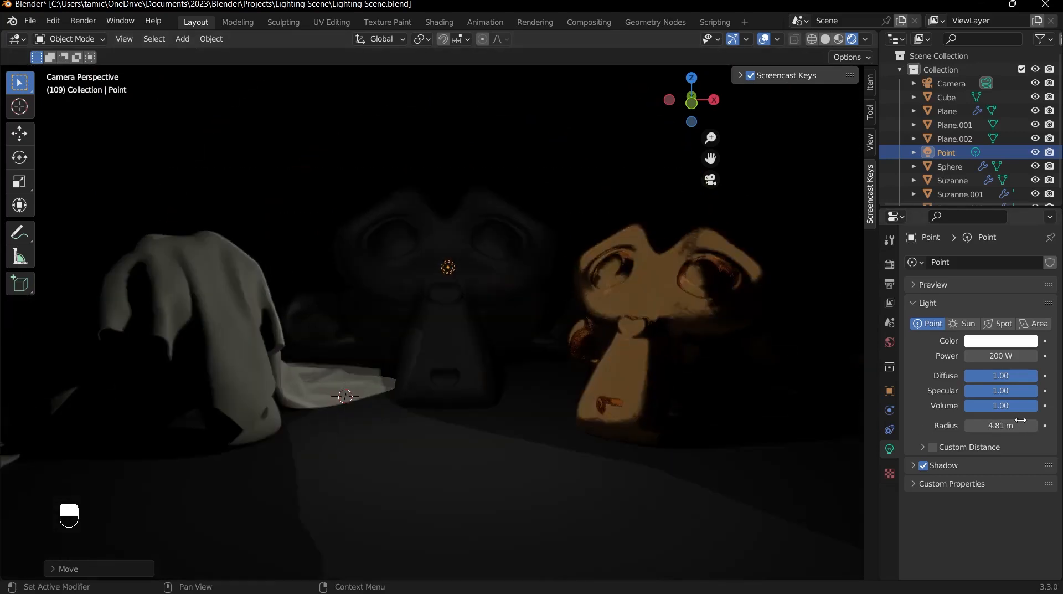
scroll(724, 392, "down", 3)
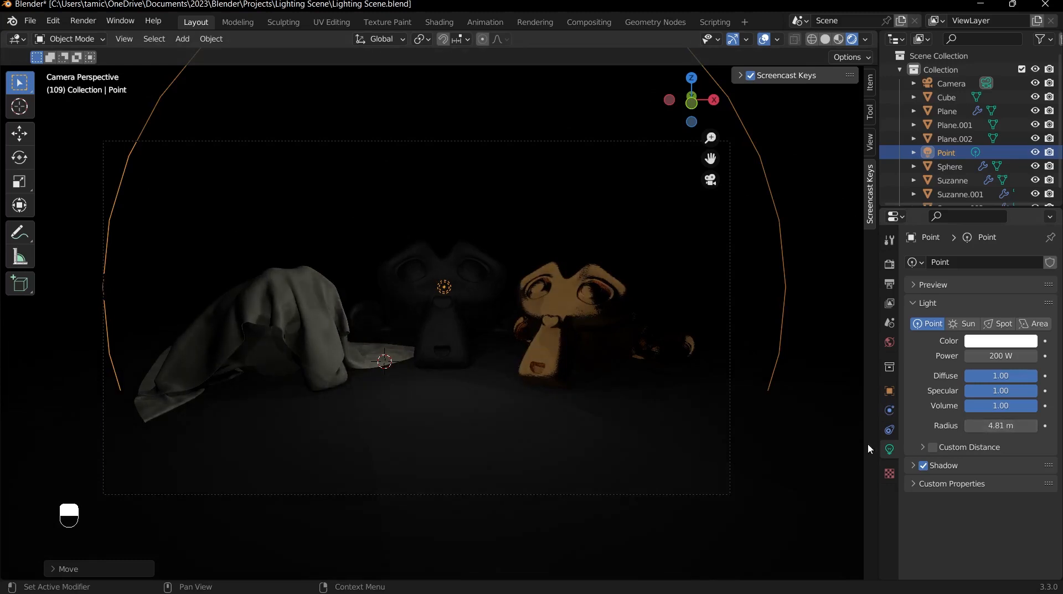
- Reduce the point light's radius to 0.05 m and try moving the light toward the gold monkey head
mouse_move(1001, 426)
left_mouse_down()
mouse_move(964, 425)
mouse_move(1013, 425)
left_mouse_up()
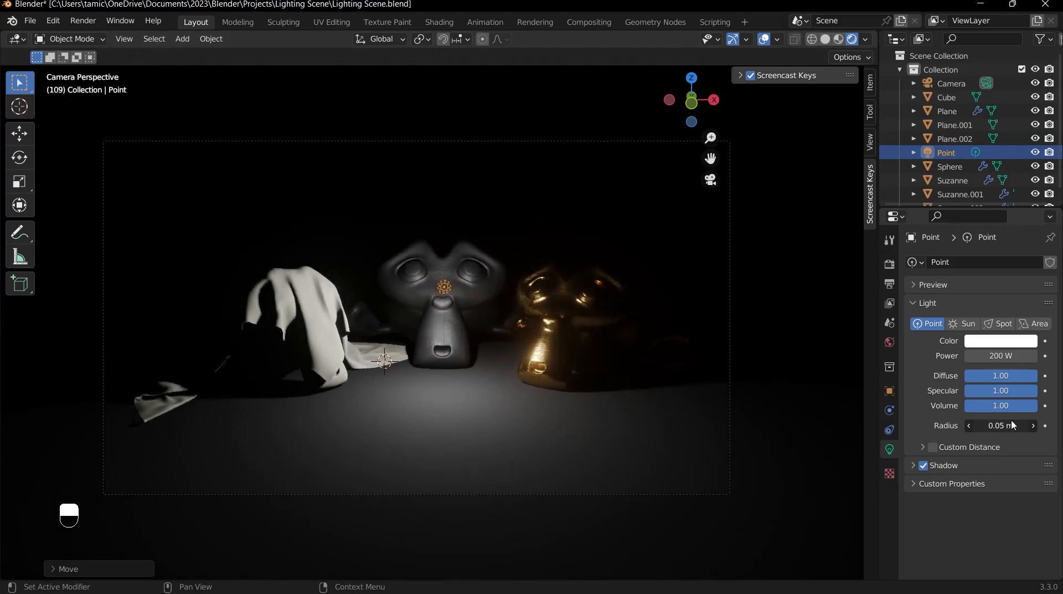
middle_click_drag(476, 344, 405, 339)
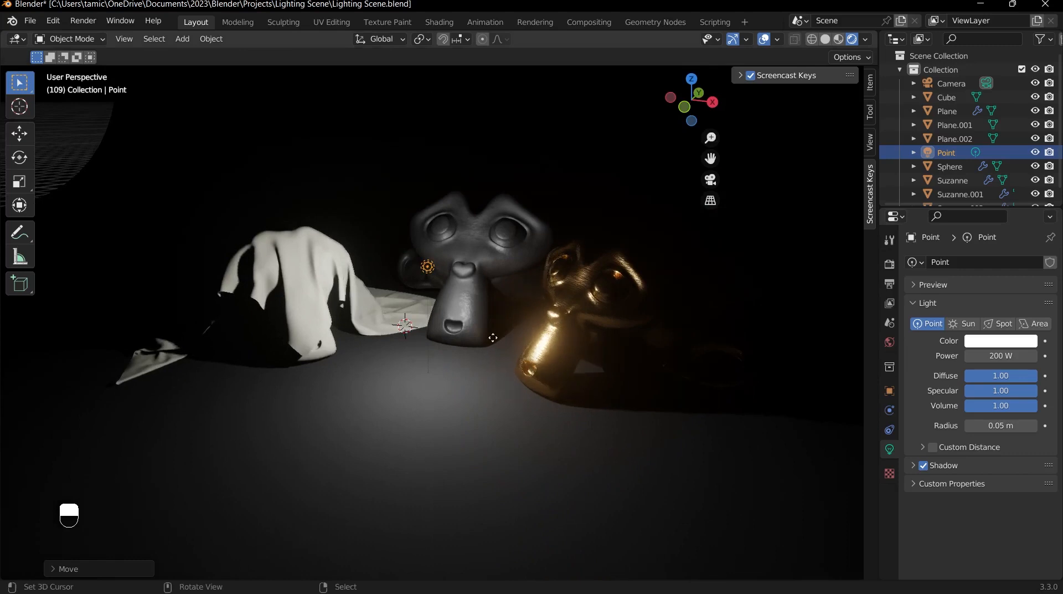
key("g")
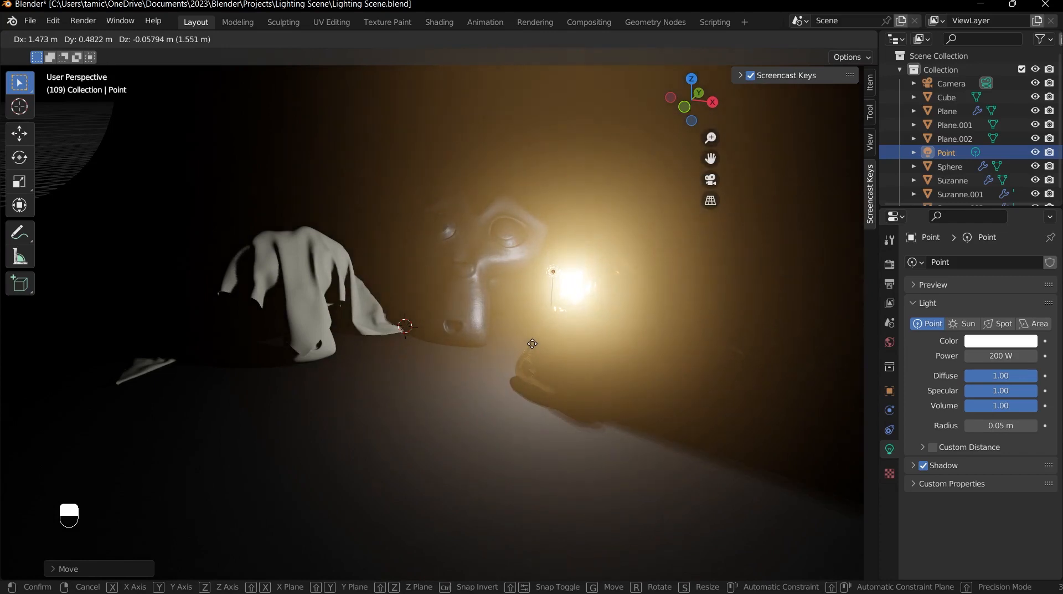
right_click(533, 343)
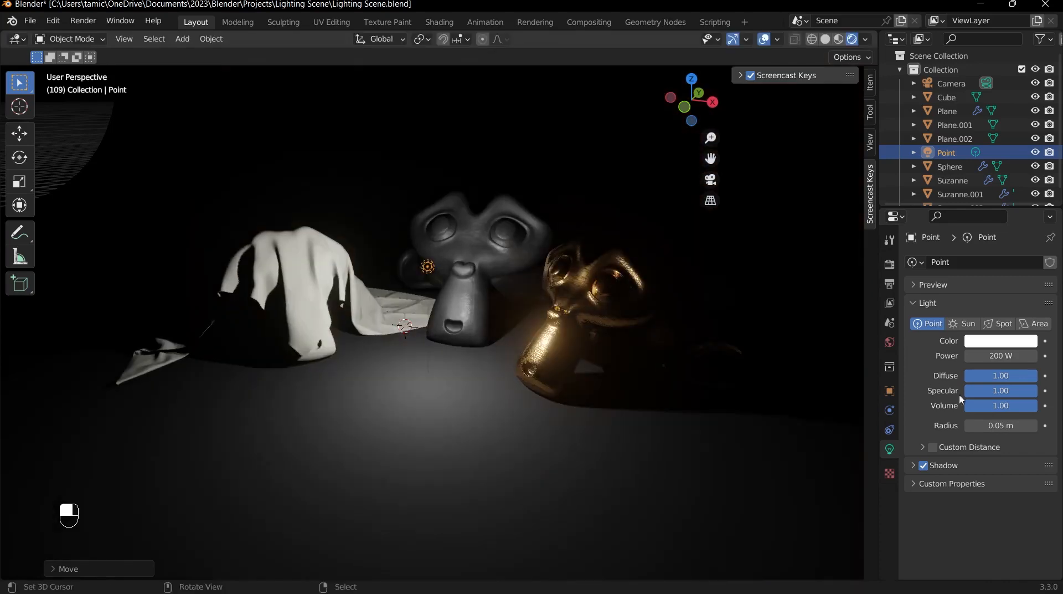
- Set the point light's radius to 1 m and look at the scene through the camera
left_click(995, 425)
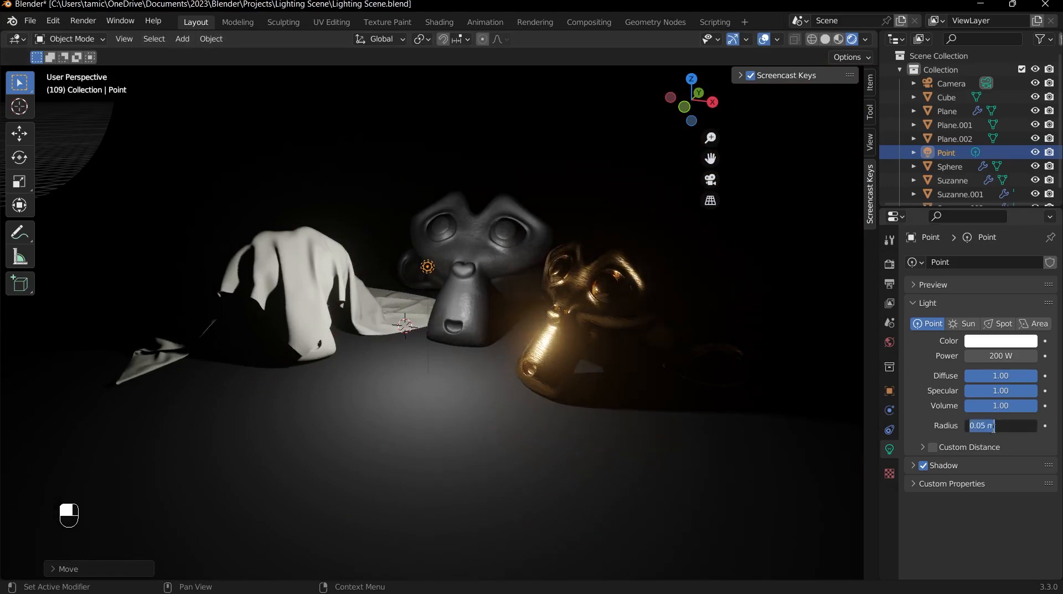
type("1")
key("Return")
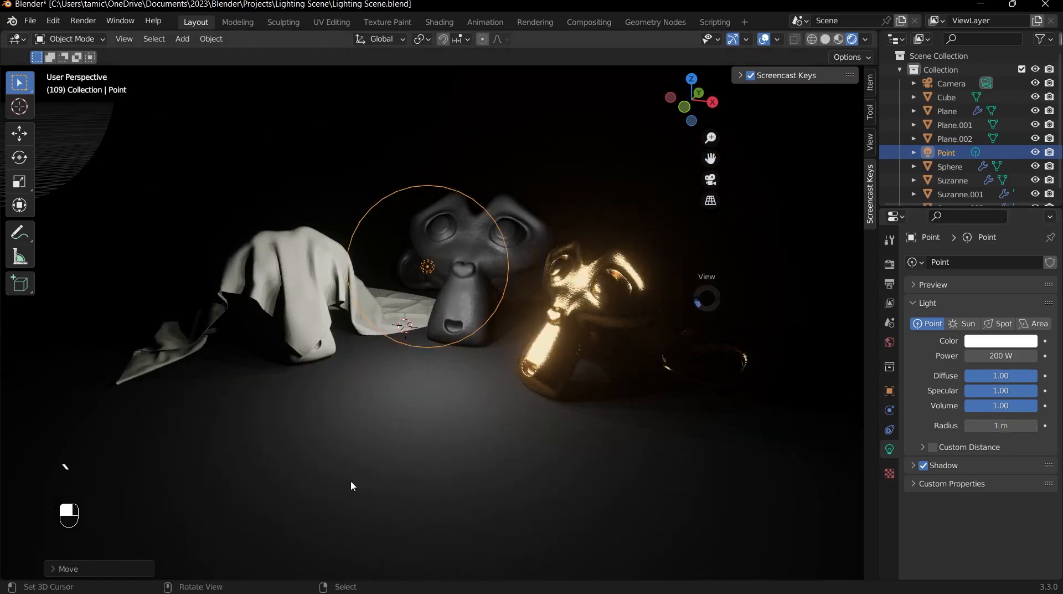
key("KP_0")
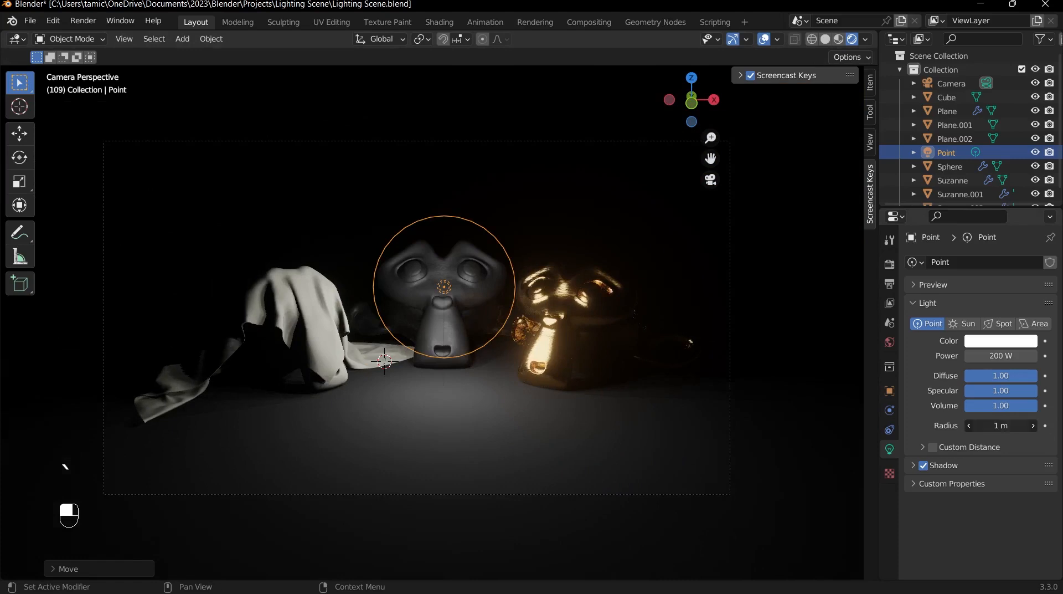
- Set the point light's radius to 0.43 m and move the light up and over beyond the cloth-draped head
left_click_drag(1001, 424, 963, 425)
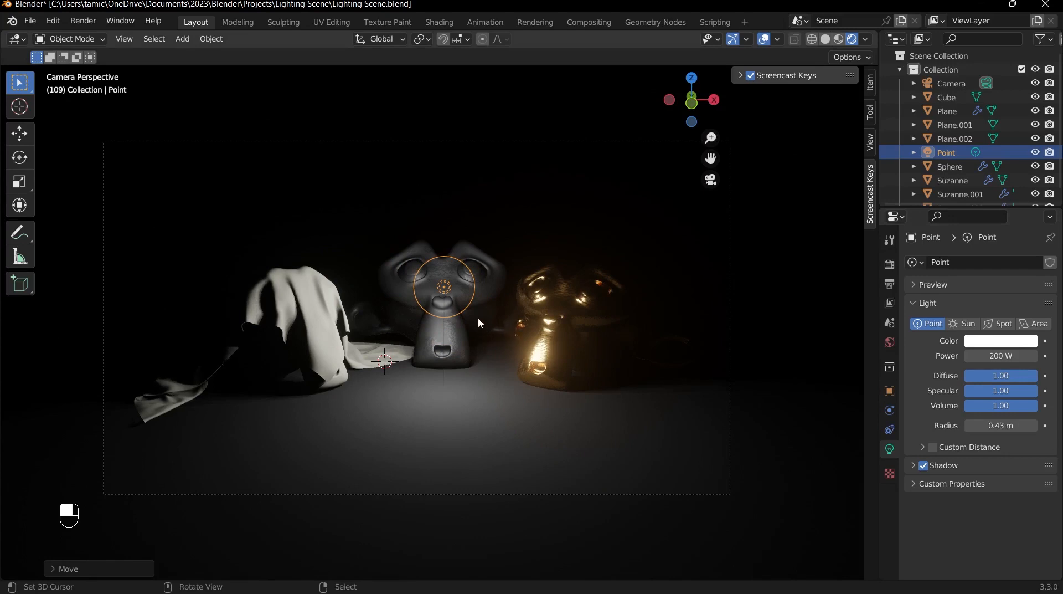
key("g")
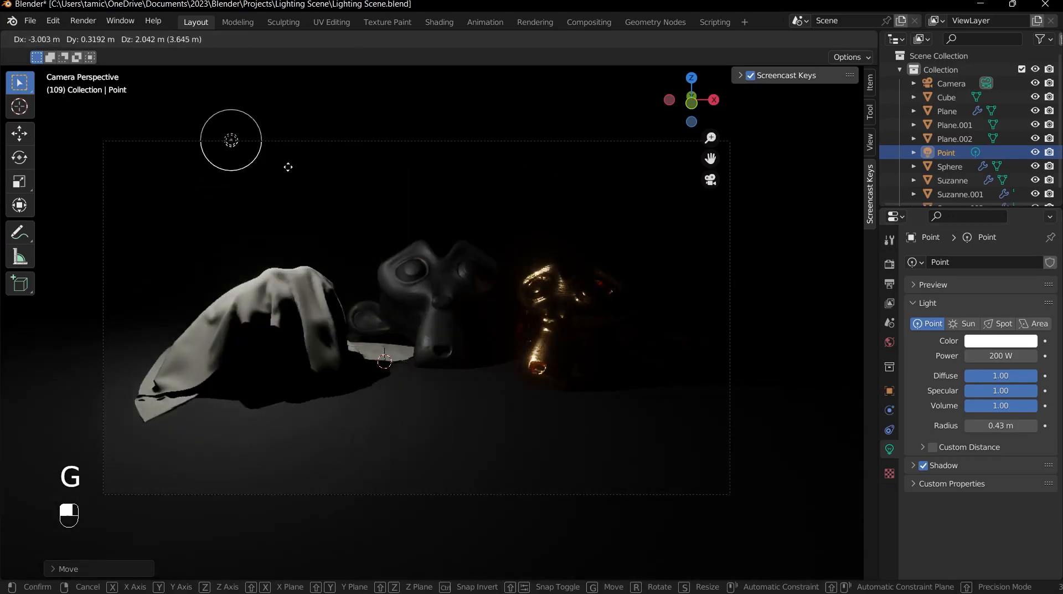
left_click(190, 158)
middle_click_drag(280, 195, 255, 214)
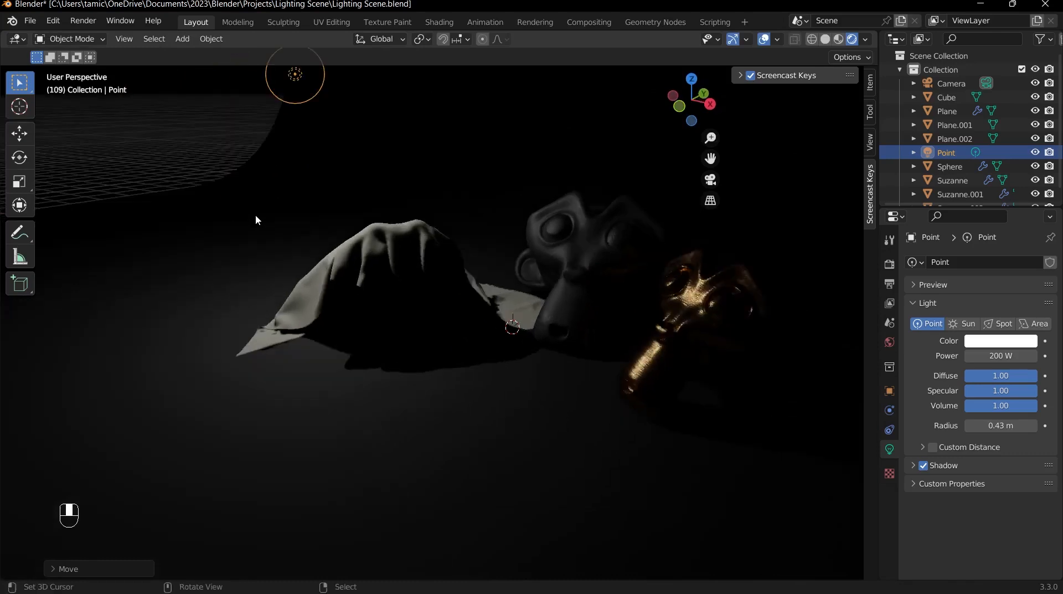
- Move the point light along the global Y axis to behind the monkey heads and check it through the camera
key("g")
key("y")
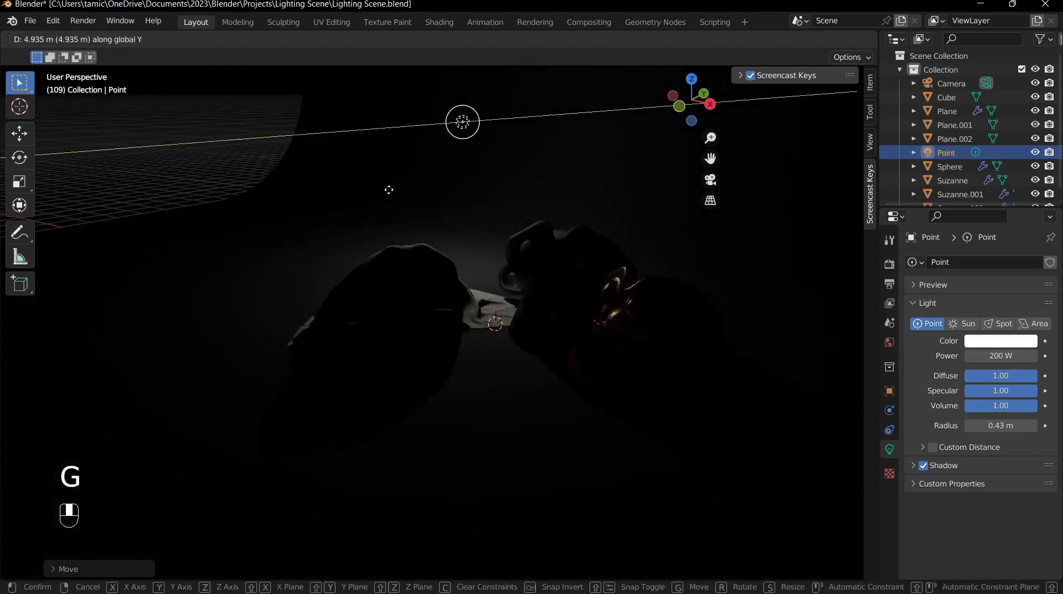
left_click(417, 181)
key("grave")
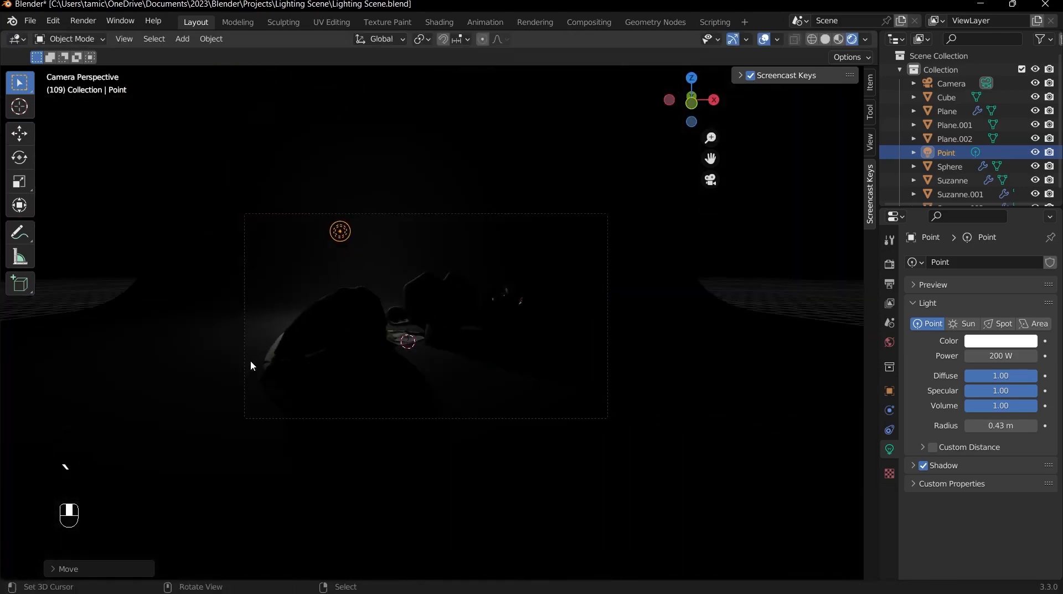
- In top view, duplicate the point light to a spot in front of the gold monkey head and set the copy's power to 500 W
key("grave")
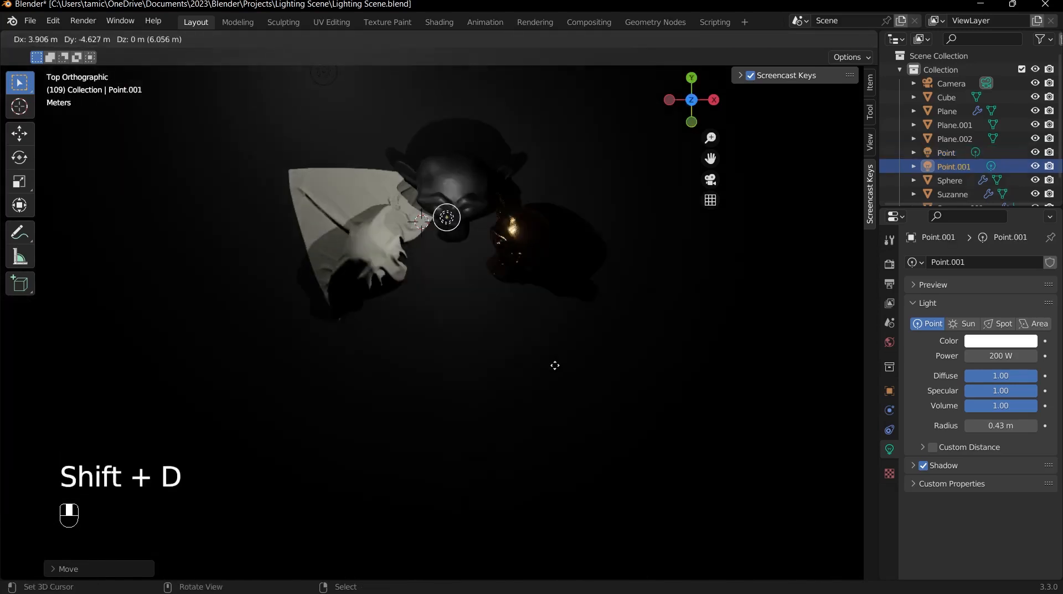
left_click(606, 468)
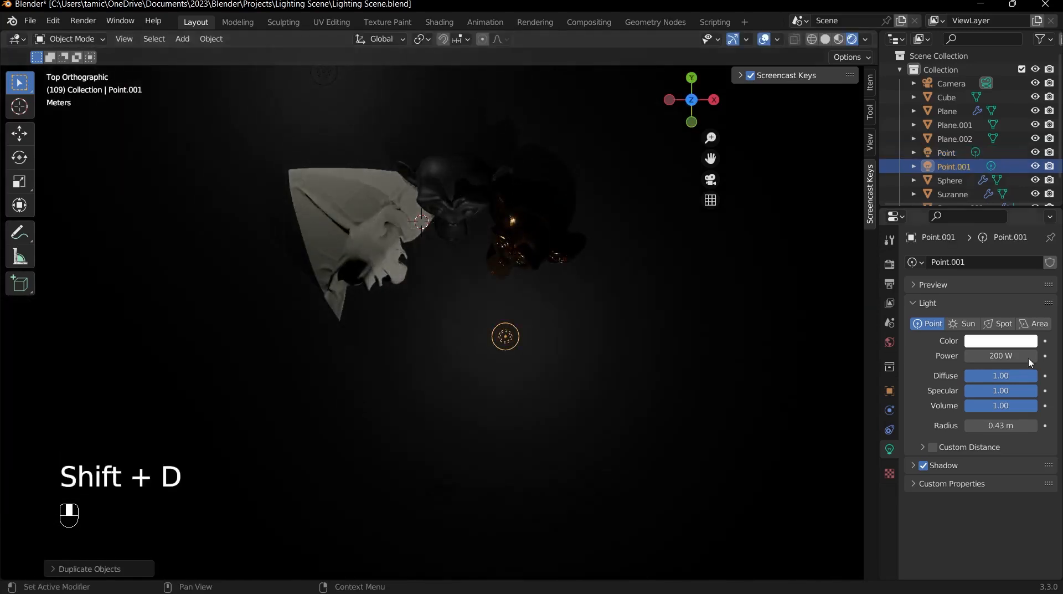
left_click(990, 357)
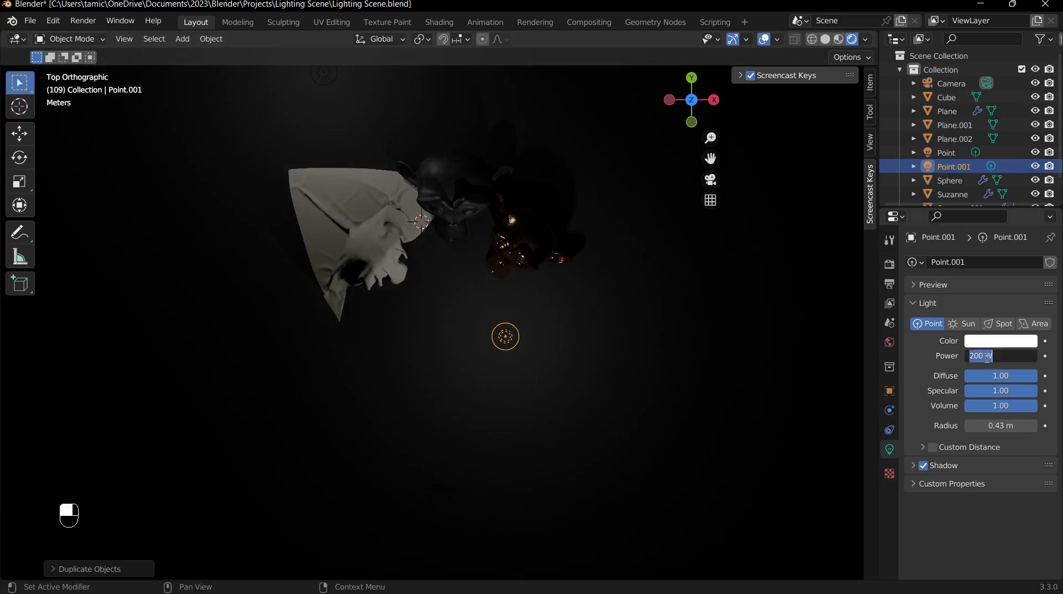
type("500")
key("Return")
- Move the 500 W light sideways in the camera view to just outside the frame on the gold head's side
middle_click_drag(371, 369, 297, 433)
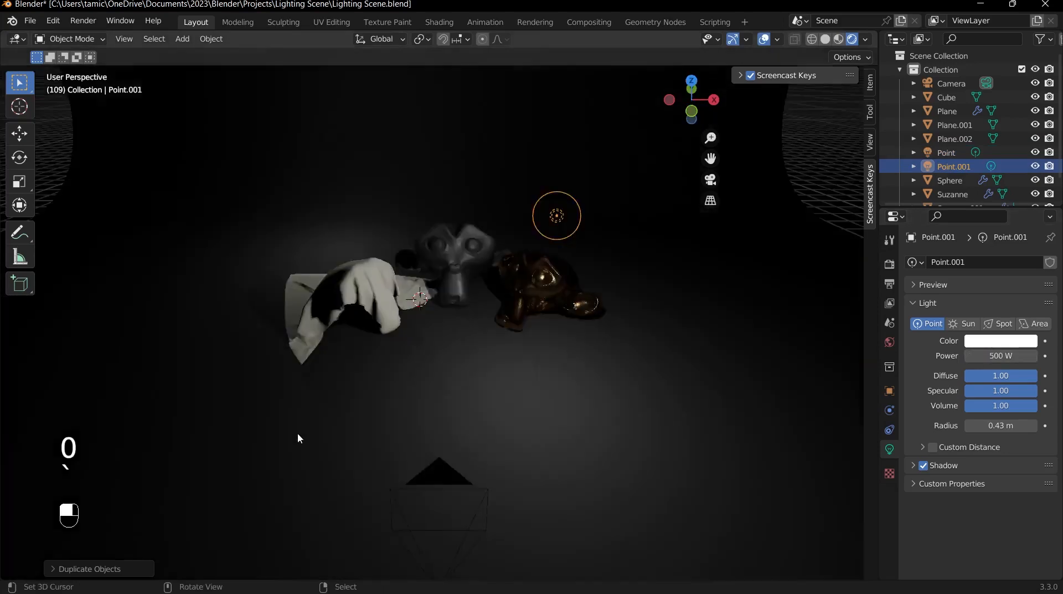
scroll(552, 254, "up", 2)
key("g")
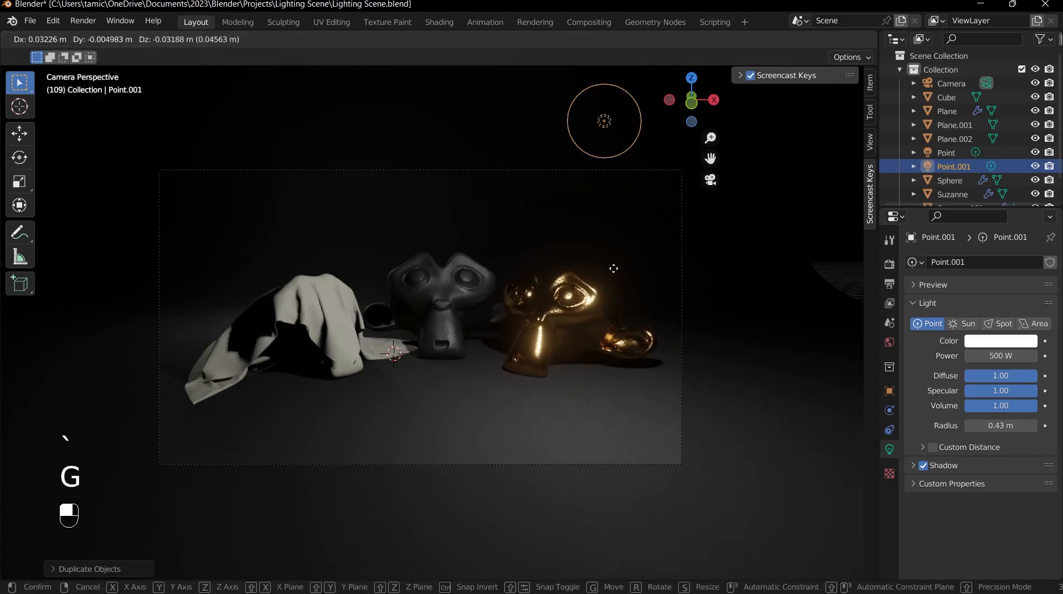
left_click(689, 247)
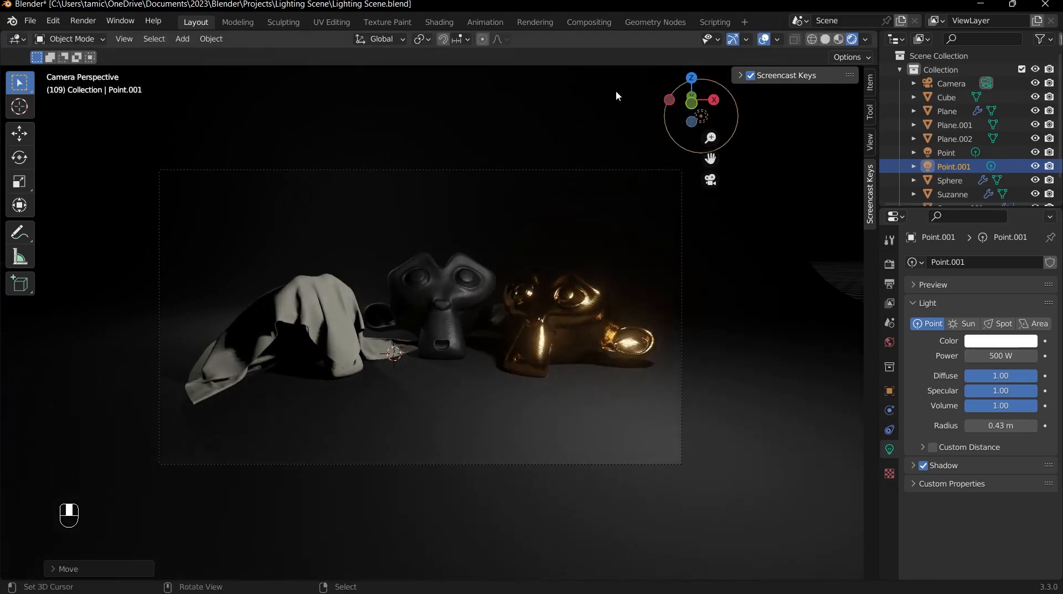
- Duplicate the 500 W light and place the copy above and in front of the middle monkey head, adjusting it in top view
key("shift+d")
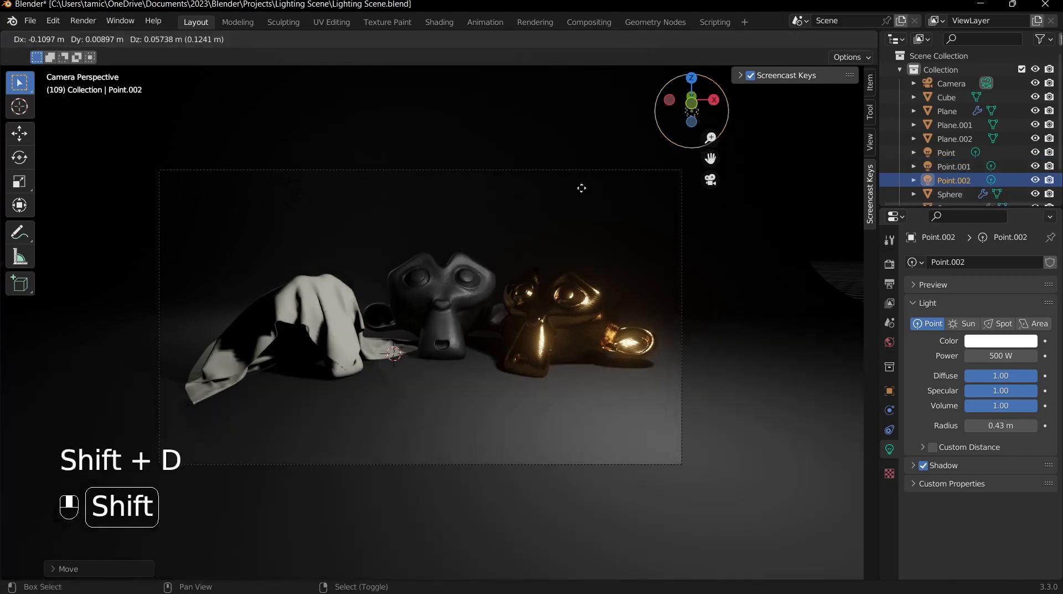
left_click(487, 173)
key("grave")
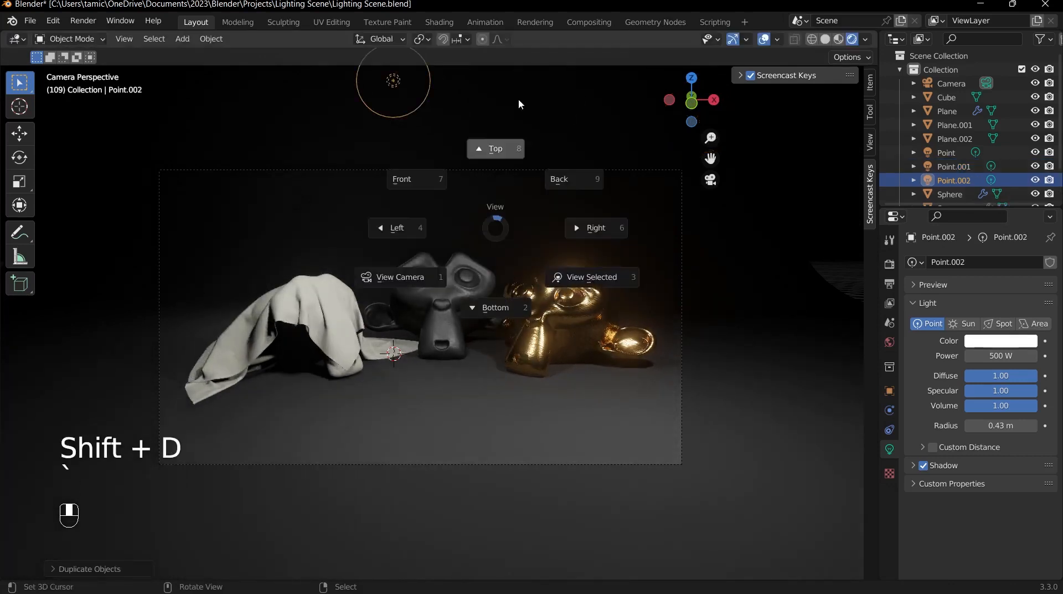
left_click(518, 102)
key("g")
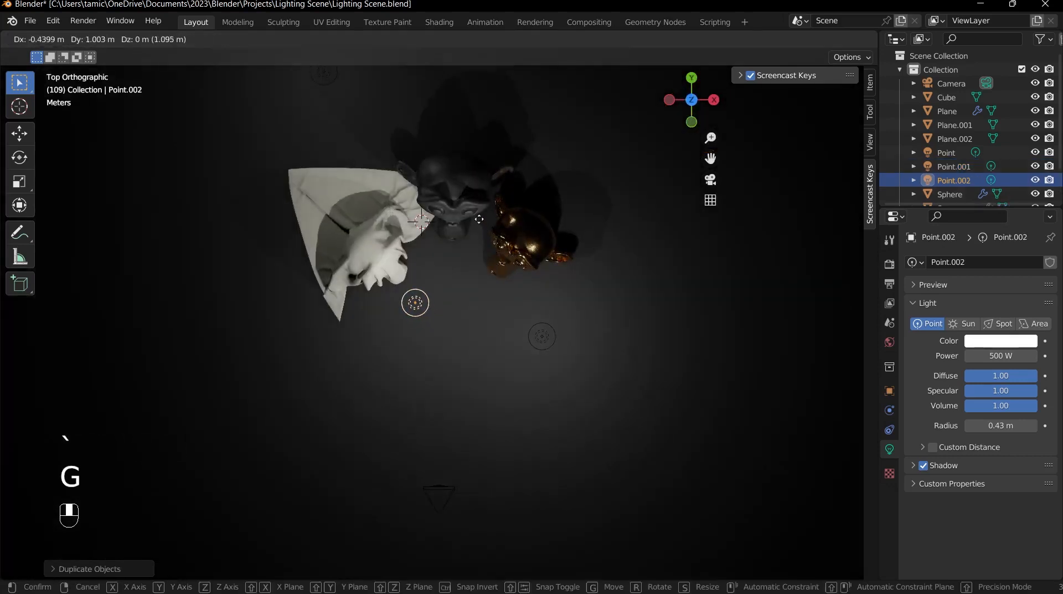
left_click(782, 331)
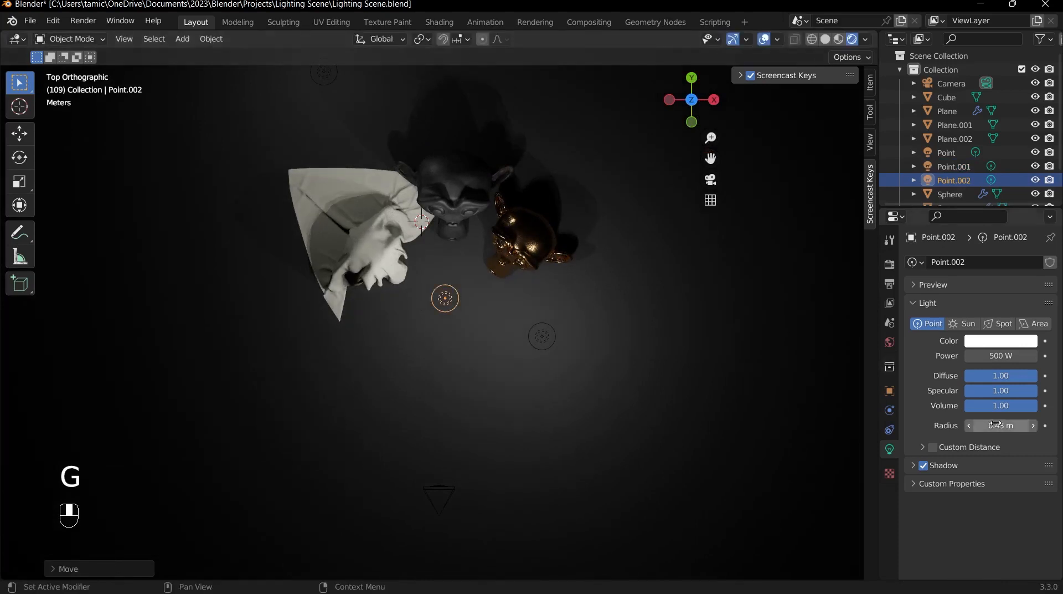
- Set the middle light's radius to 1.78 m and lower it toward the dark monkey head in the camera view
left_click_drag(999, 426, 1060, 426)
key("KP_0")
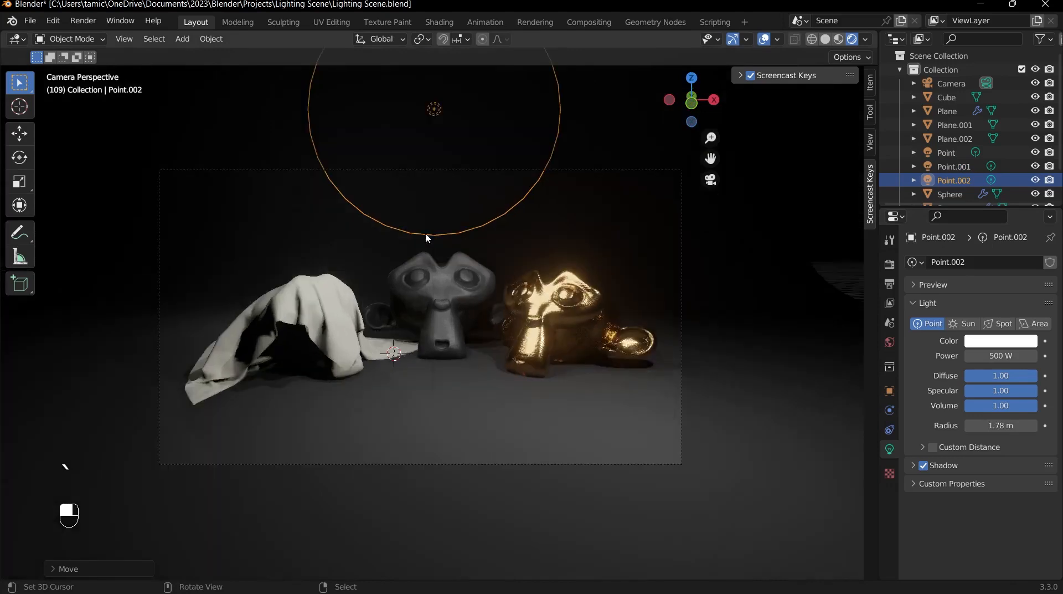
key("g")
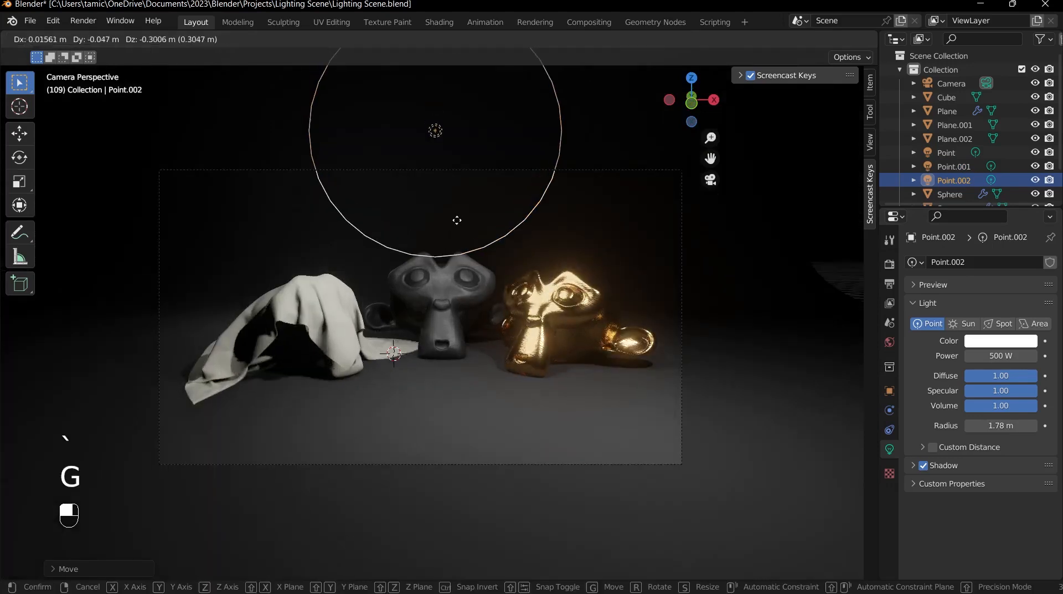
left_click(435, 250)
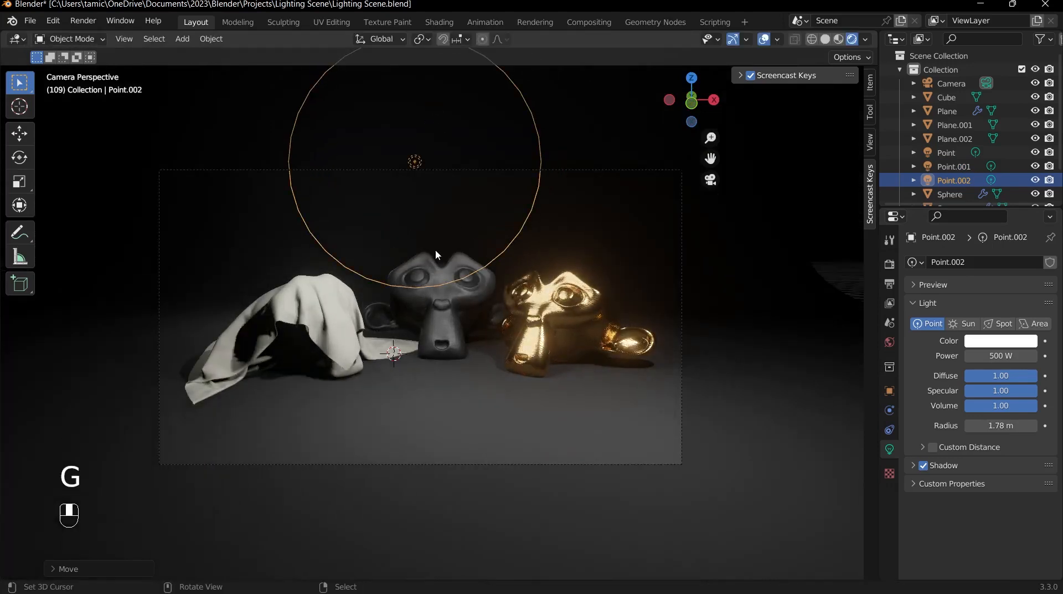
- Change the large middle light's color to a pale blue and check the scene through the camera
left_click(836, 378)
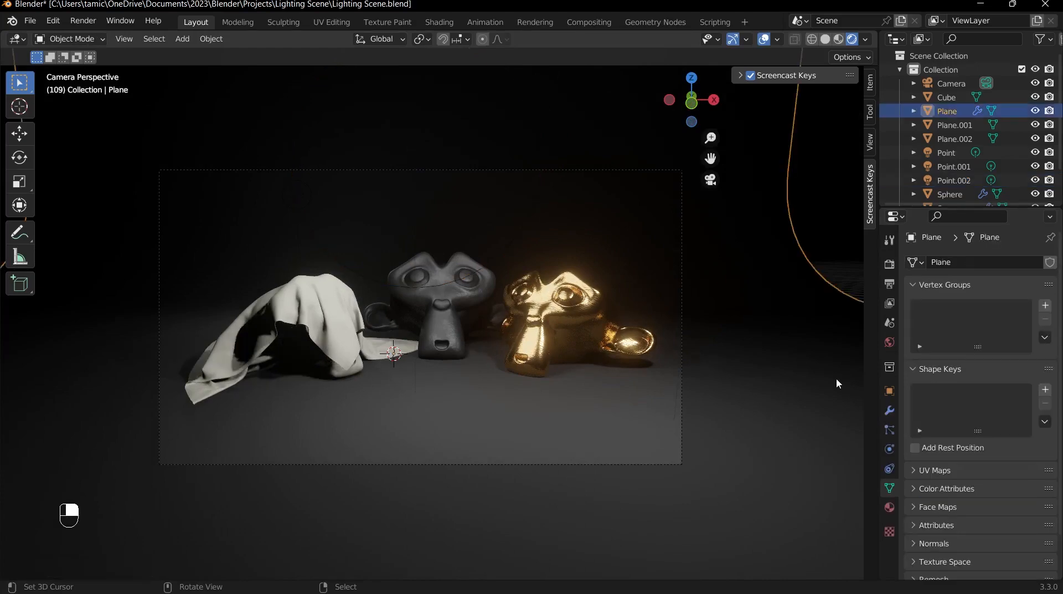
scroll(465, 267, "down", 2)
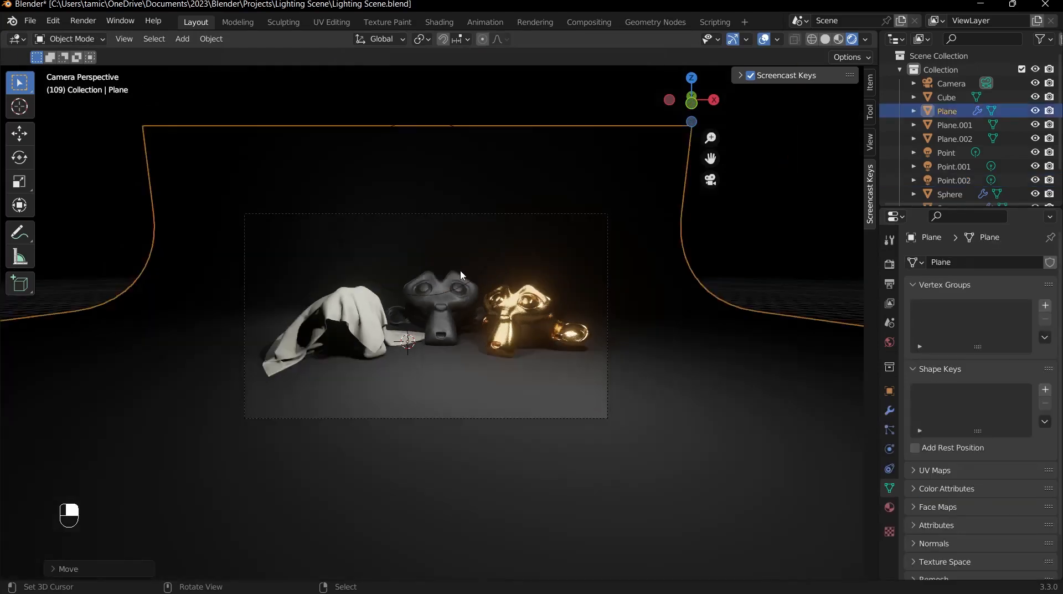
middle_click_drag(460, 272, 433, 269)
scroll(433, 272, "down", 3)
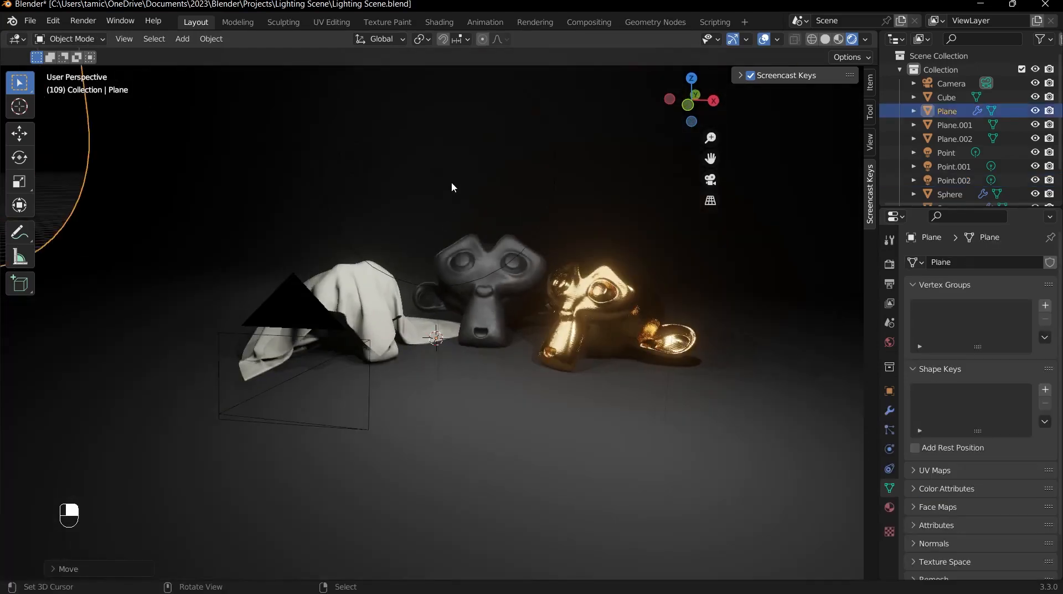
left_click(525, 260)
left_click(1010, 340)
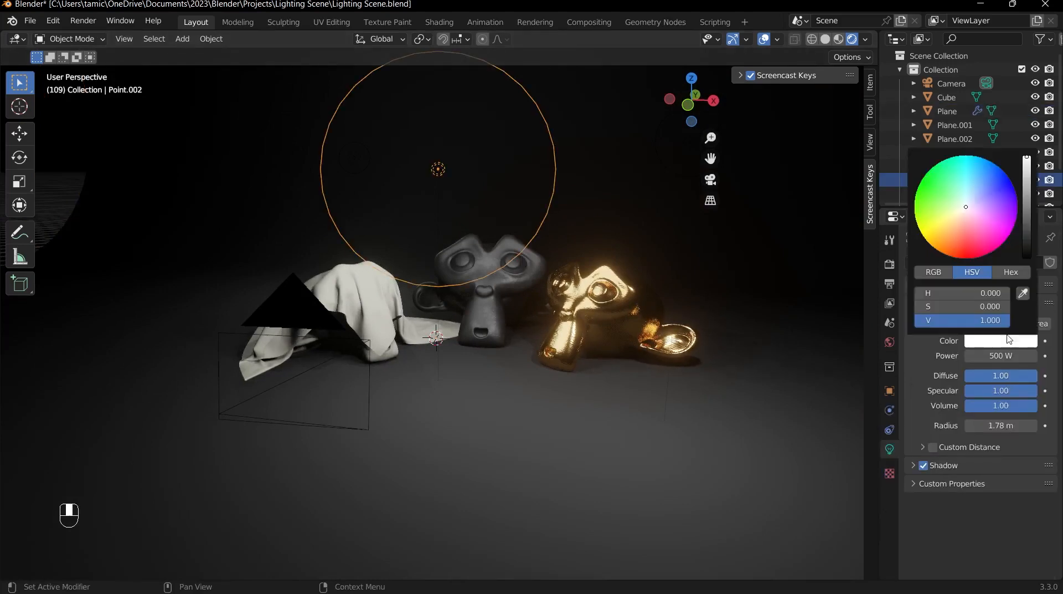
left_click(974, 194)
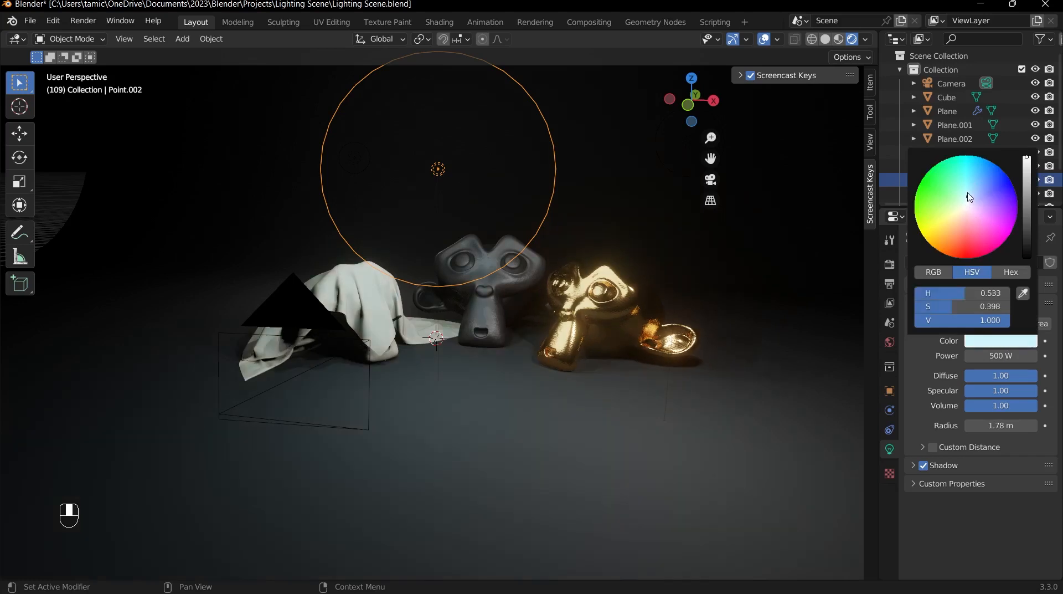
key("KP_0")
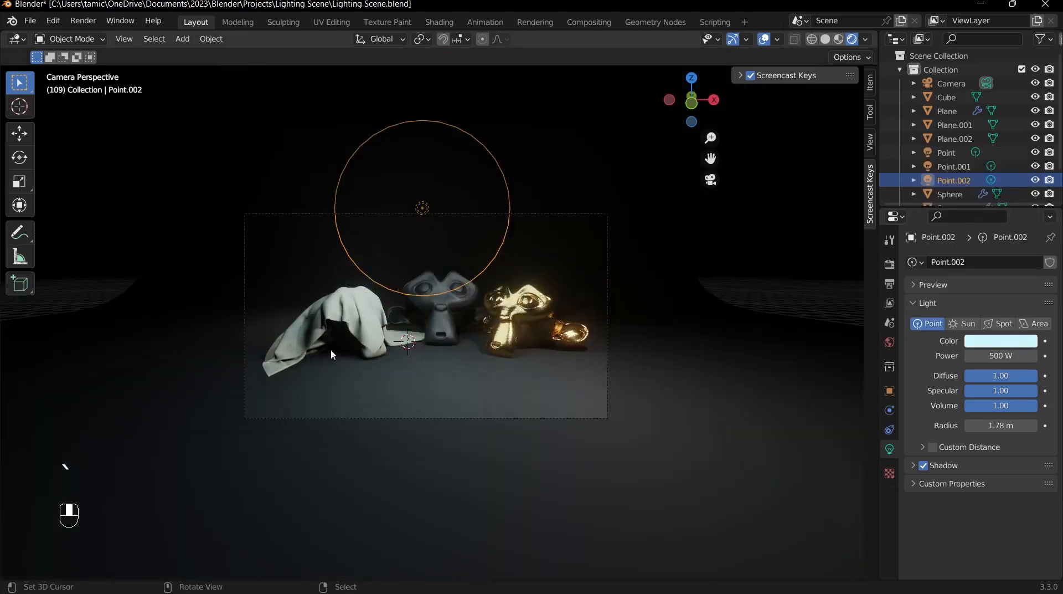
- In solid shading, give the 200 W back light a warm orange color, and return to the rendered camera view
middle_click_drag(369, 327, 432, 323)
key("z")
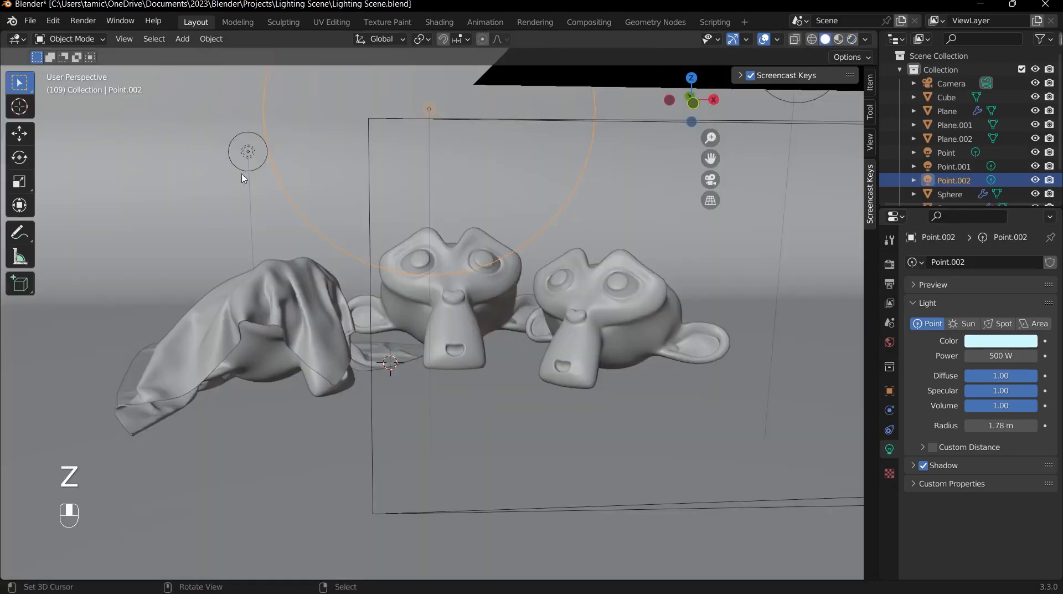
left_click(247, 152)
left_click(977, 344)
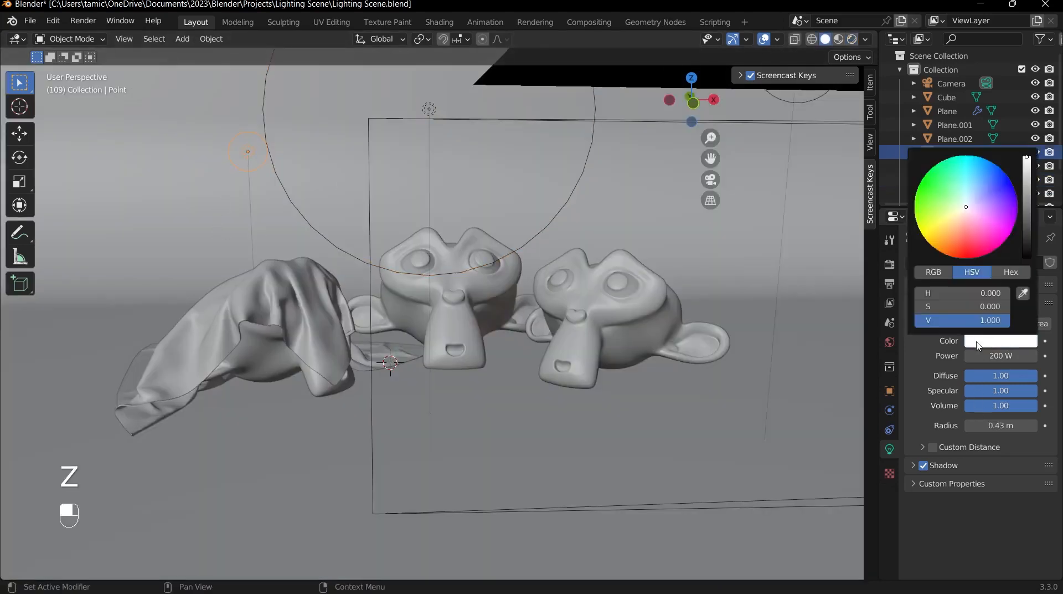
left_click(947, 233)
key("grave")
left_click(342, 379)
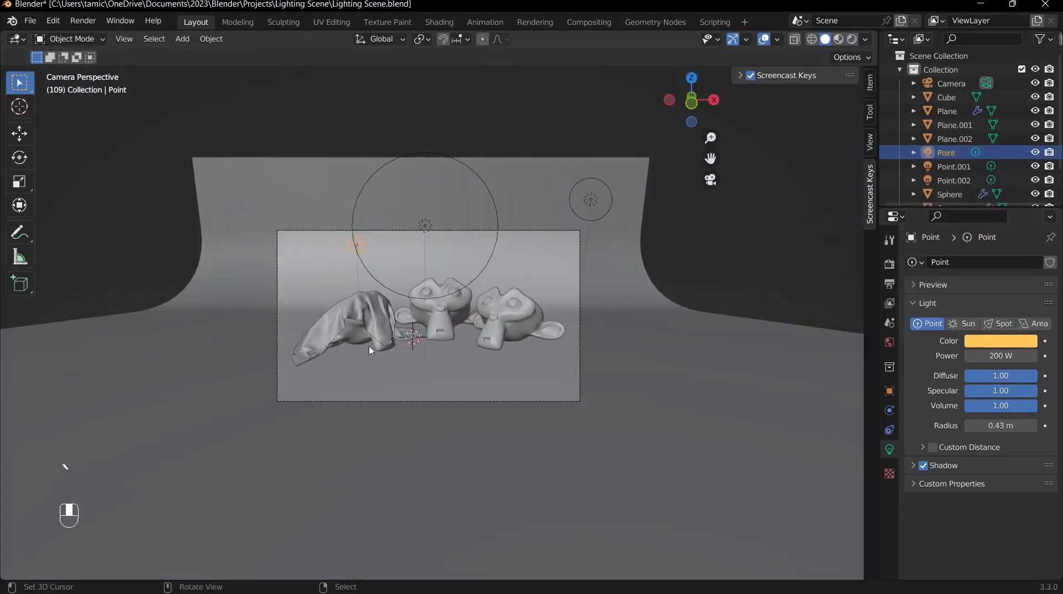
key("z")
scroll(292, 344, "up", 2)
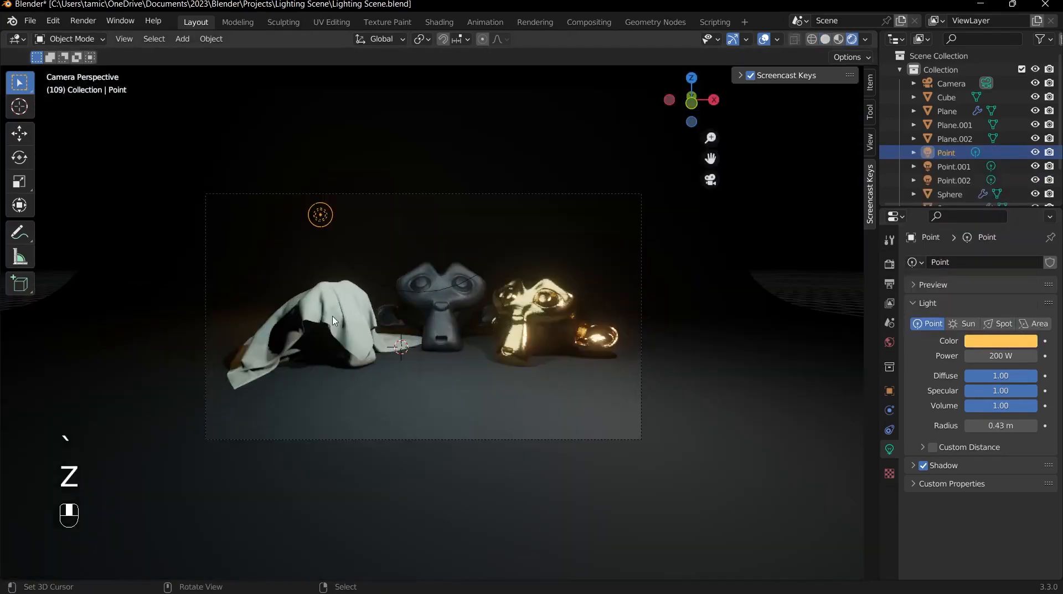